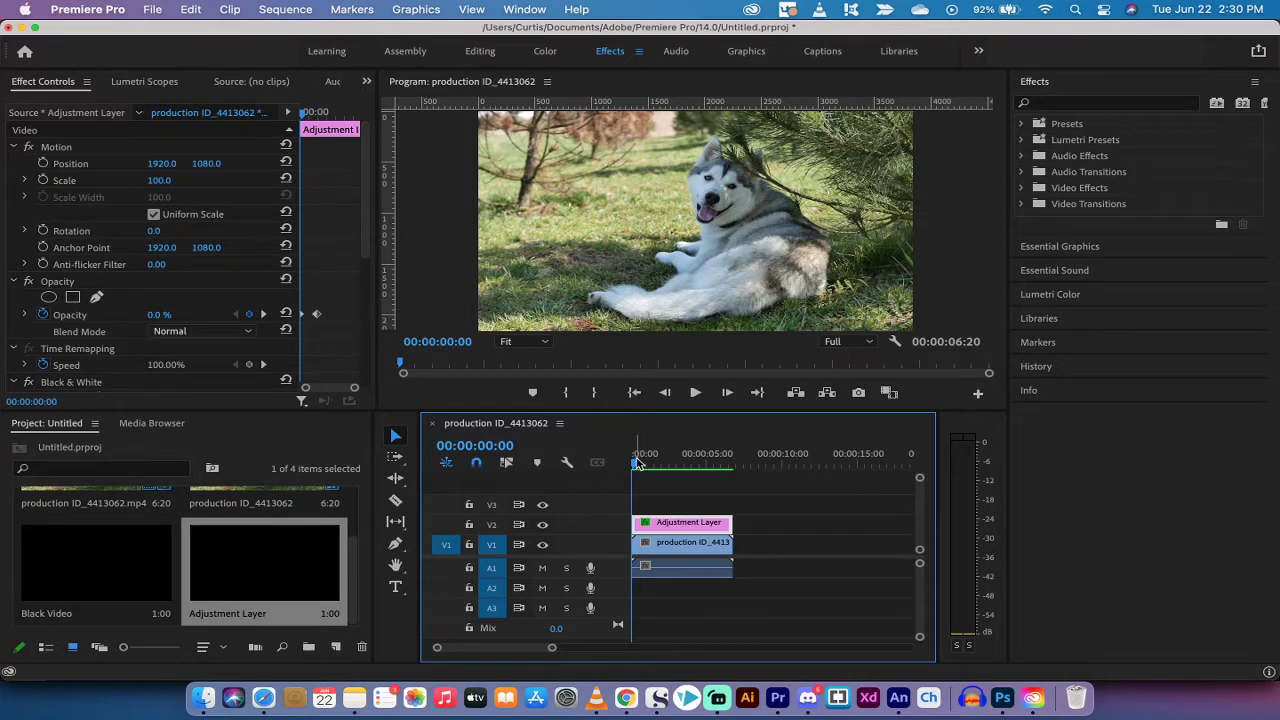
Preview the sepia transition and return the playhead to the clip's start.
{"action": "left_click_drag", "start_coordinate": [638, 462], "coordinate": [621, 467]}
{"action": "key", "text": "space"}
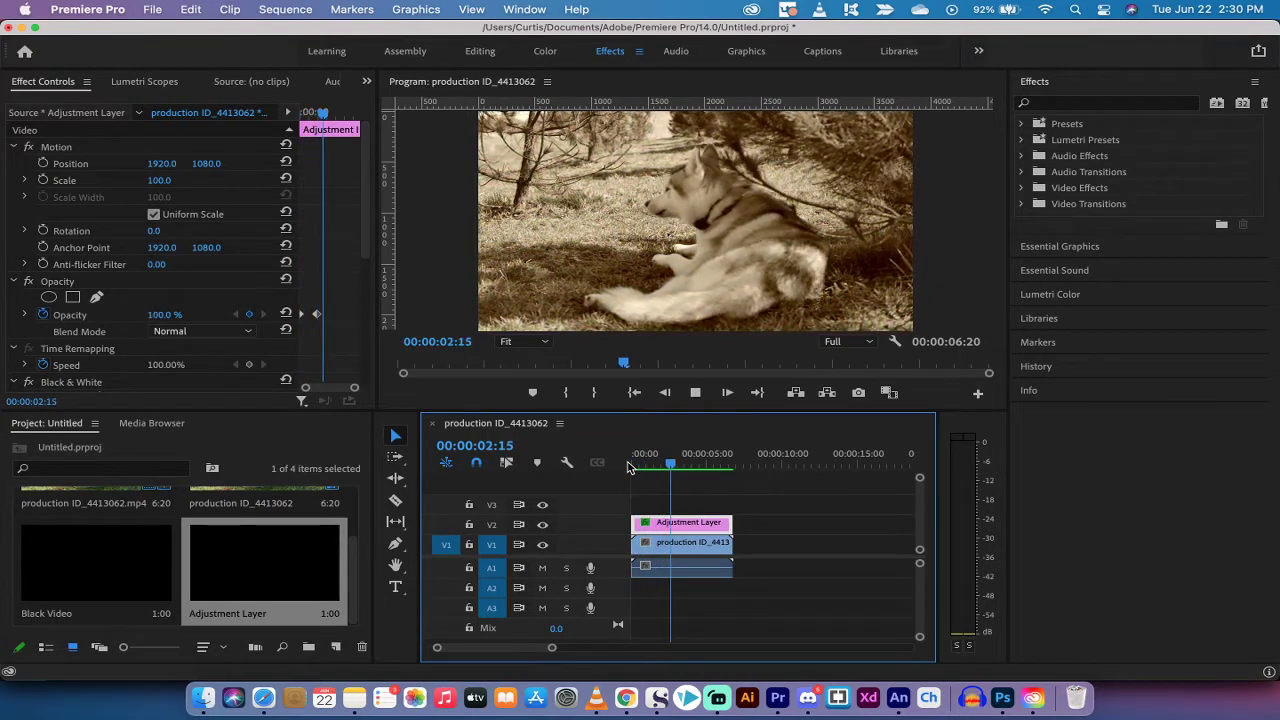
{"action": "key", "text": "space"}
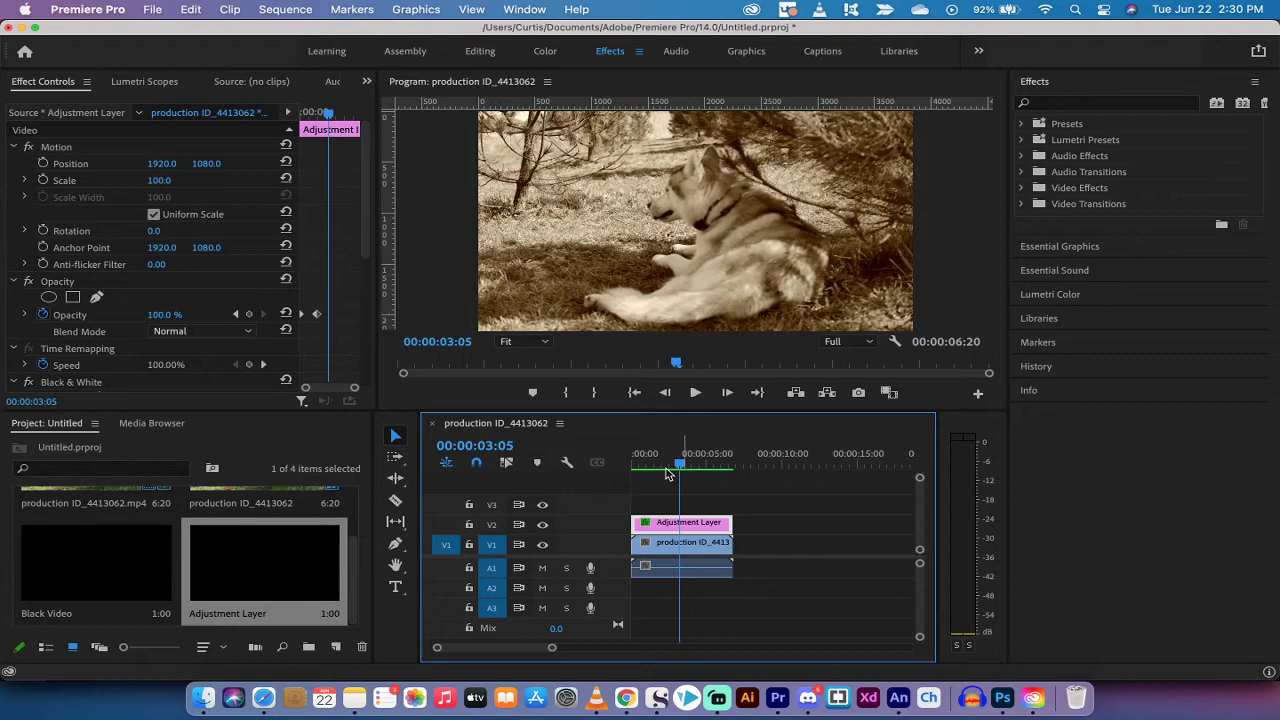
{"action": "left_click_drag", "start_coordinate": [683, 464], "coordinate": [627, 468]}
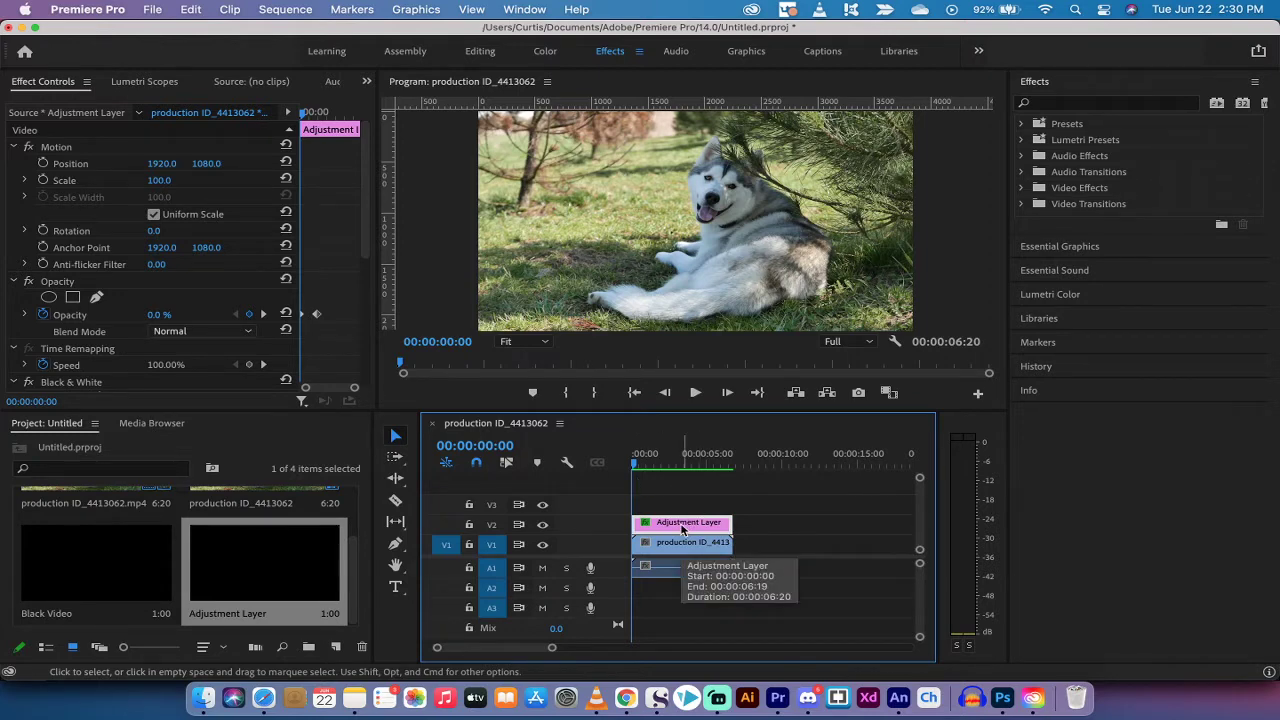
Delete the adjustment layer from the V2 track and from the Project panel.
{"action": "key", "text": "Delete"}
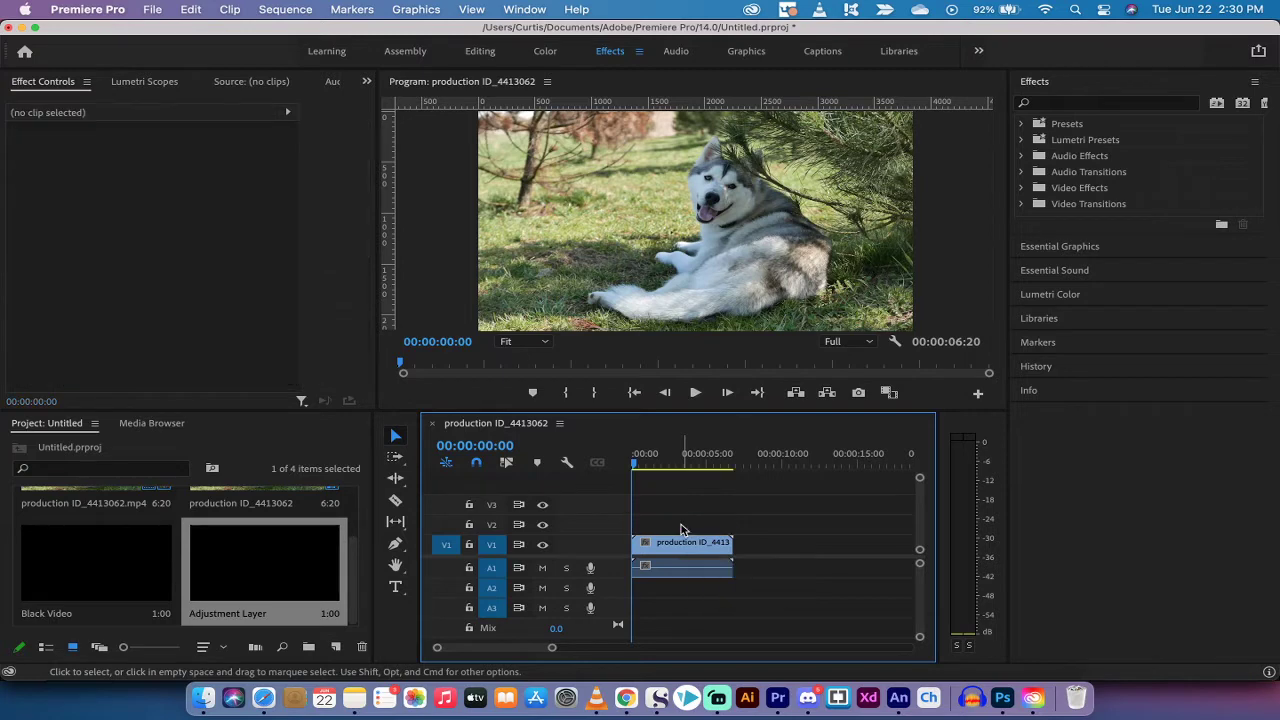
{"action": "left_click", "coordinate": [249, 596]}
{"action": "key", "text": "Delete"}
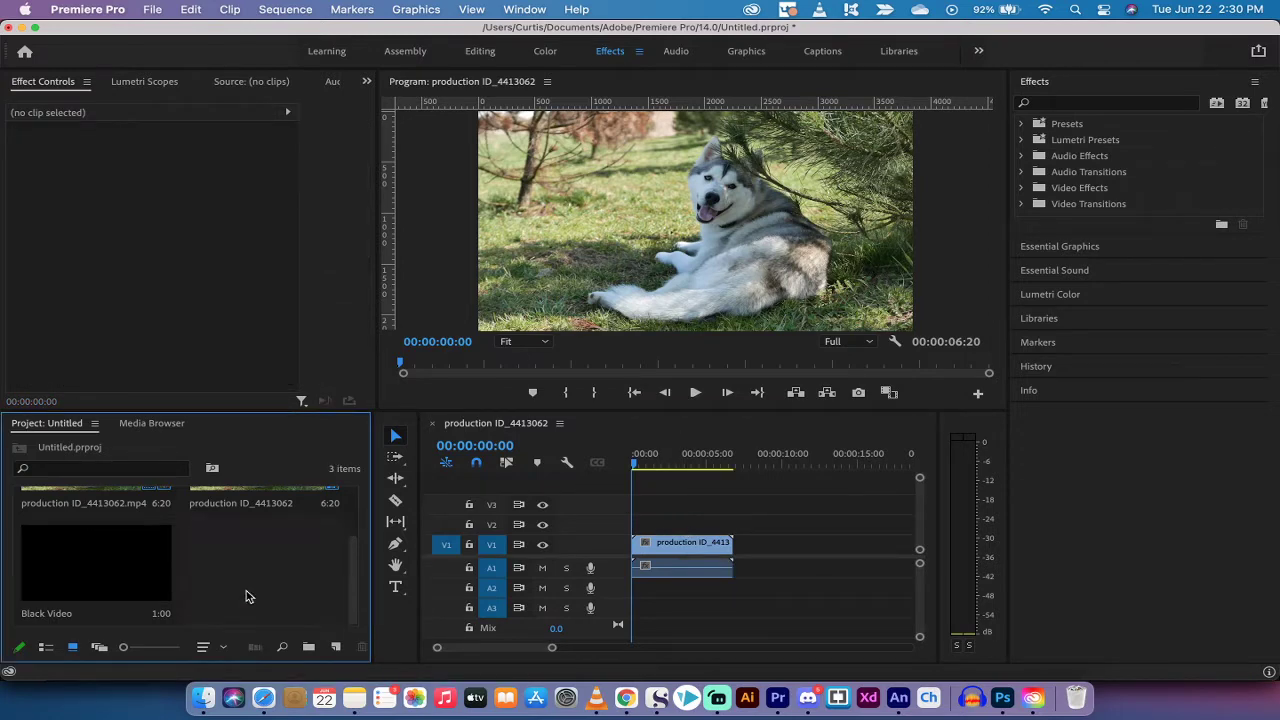
Play back the plain dog clip, rewind it, and narrow the project bin area.
{"action": "key", "text": "space"}
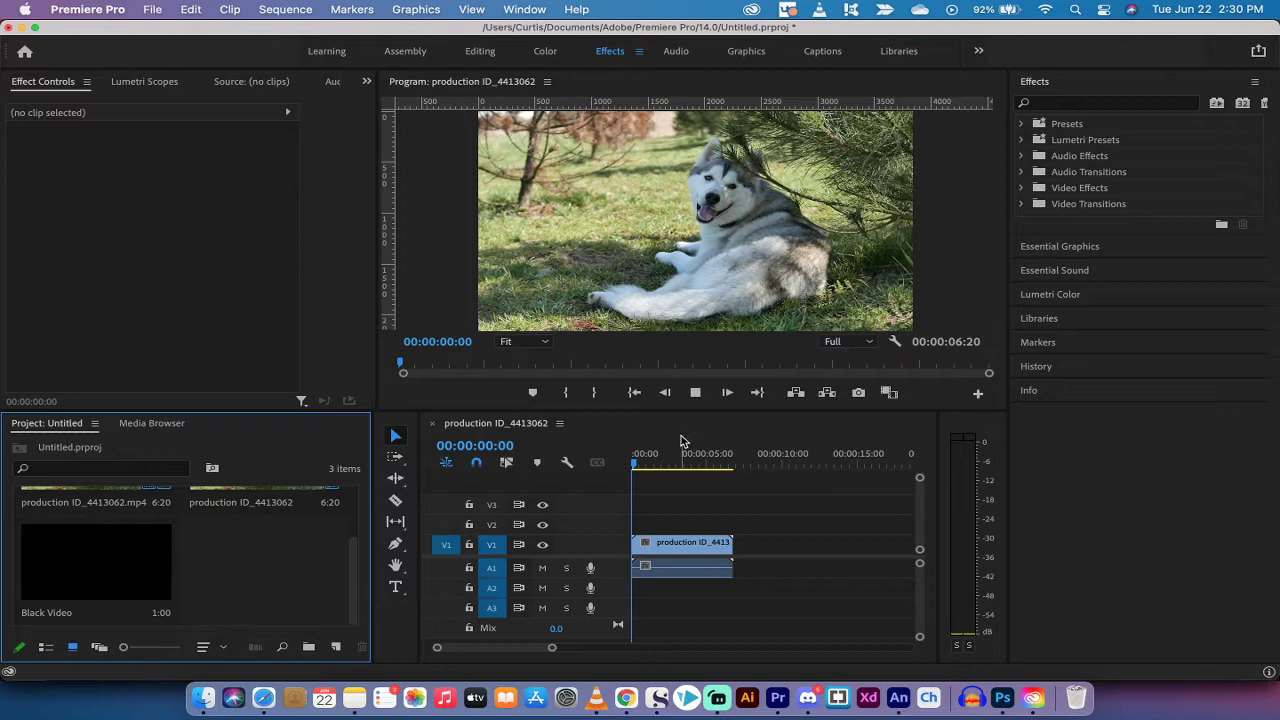
{"action": "key", "text": "space"}
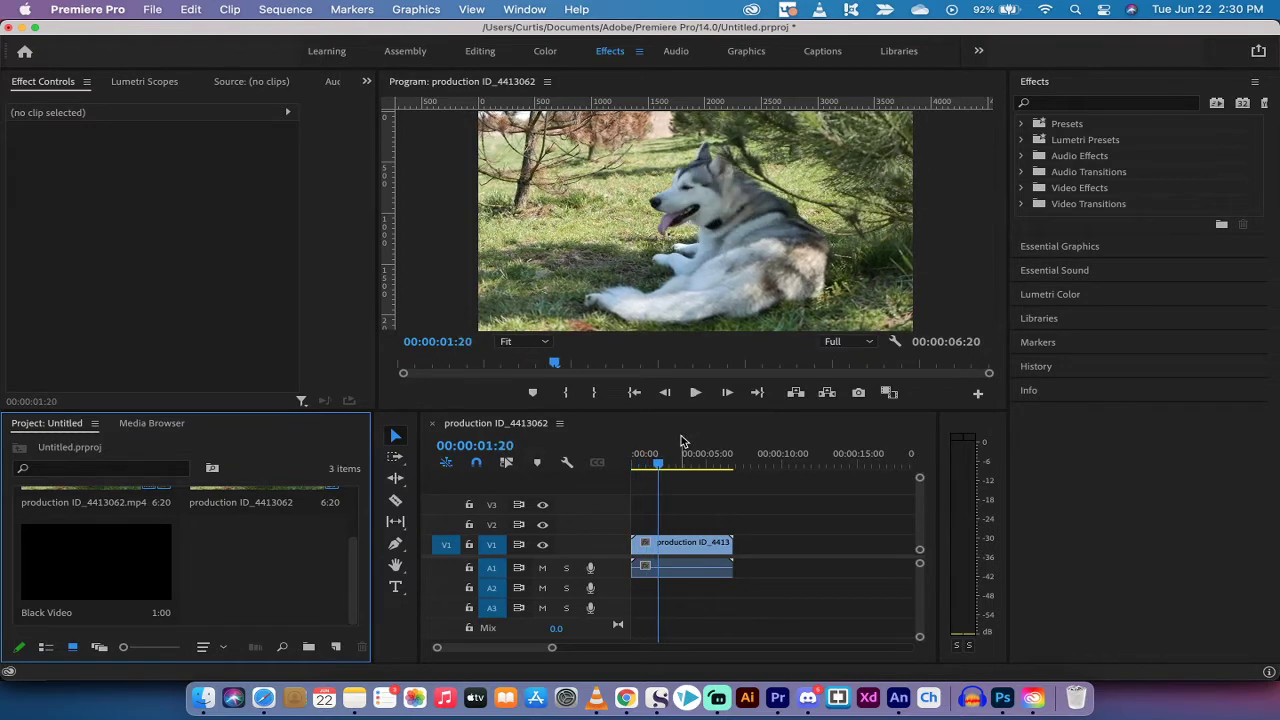
{"action": "left_click_drag", "start_coordinate": [651, 463], "coordinate": [620, 466]}
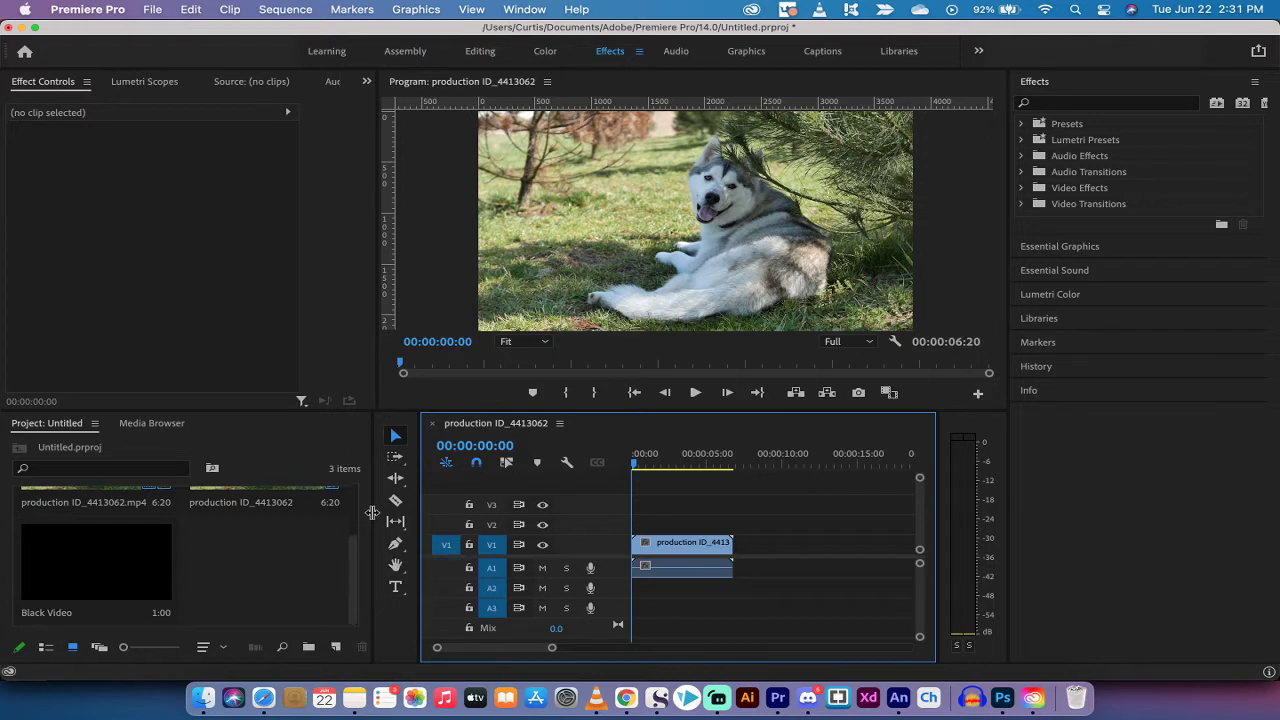
{"action": "mouse_move", "coordinate": [371, 514]}
{"action": "left_mouse_down"}
{"action": "mouse_move", "coordinate": [297, 522]}
{"action": "mouse_move", "coordinate": [364, 522]}
{"action": "left_mouse_up"}
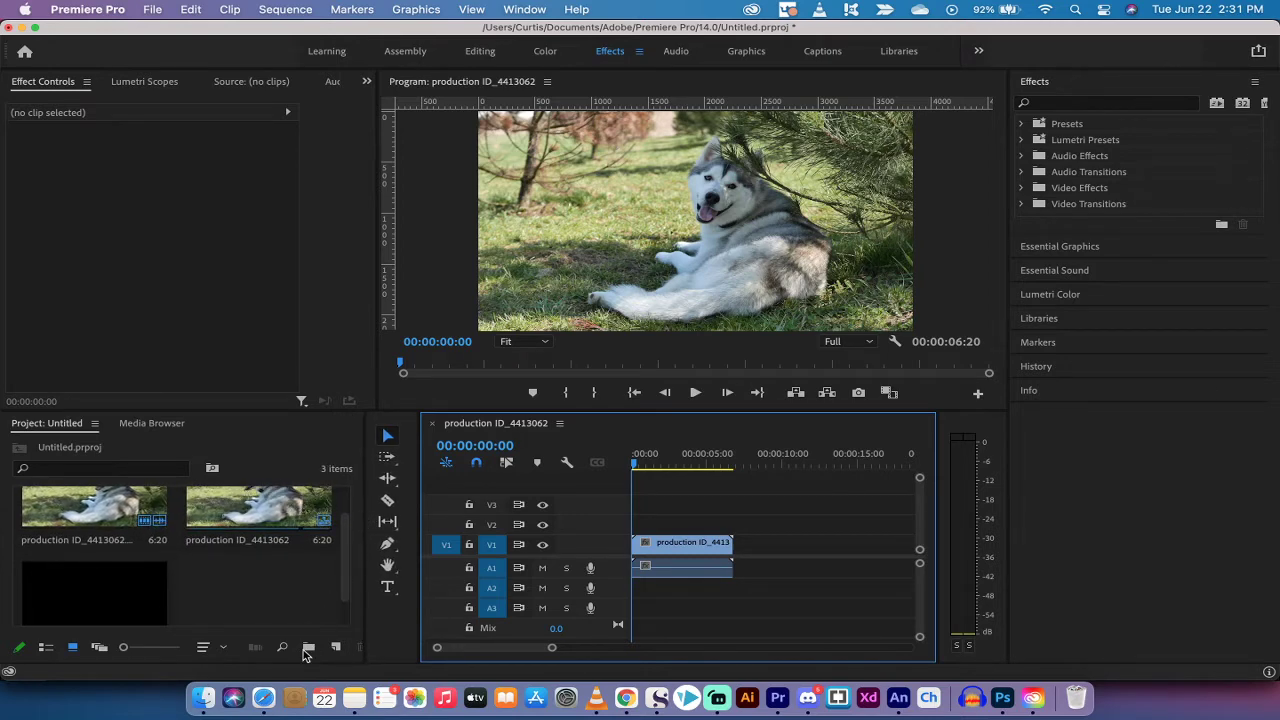
Create a new Adjustment Layer, place it on V2 above the dog clip, and extend it to the clip's end.
{"action": "left_click", "coordinate": [336, 650]}
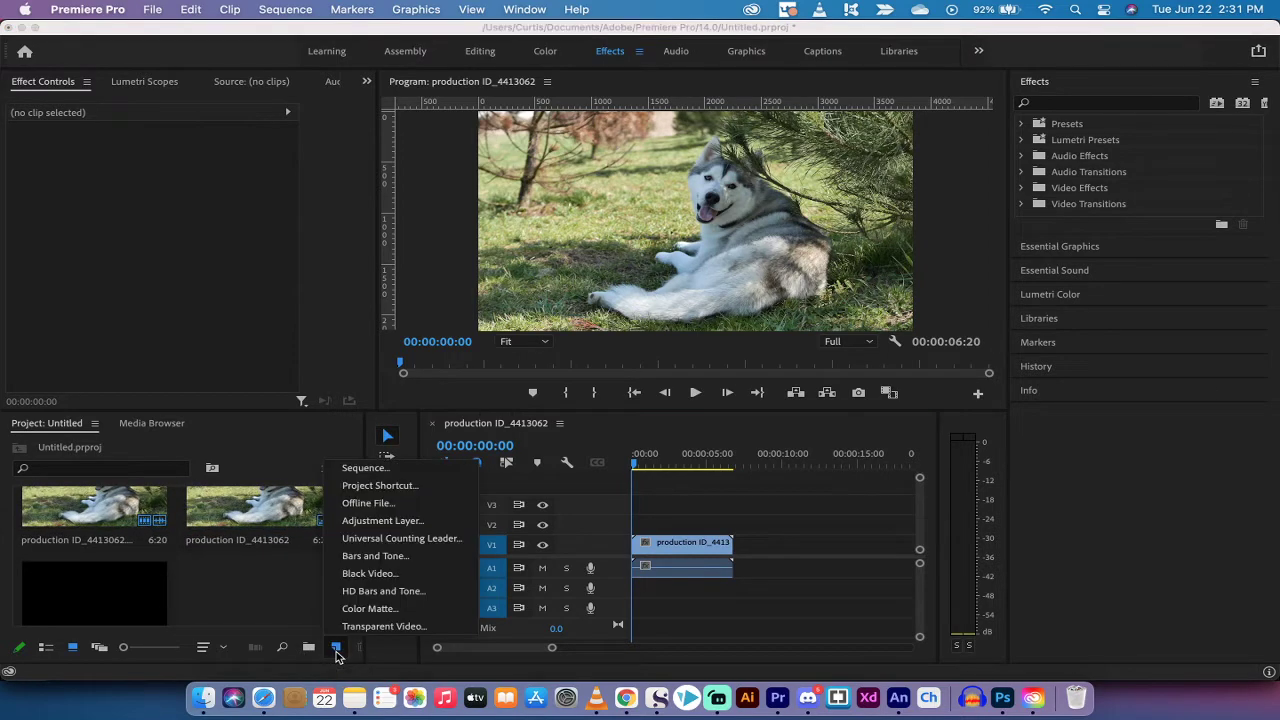
{"action": "left_click", "coordinate": [384, 521]}
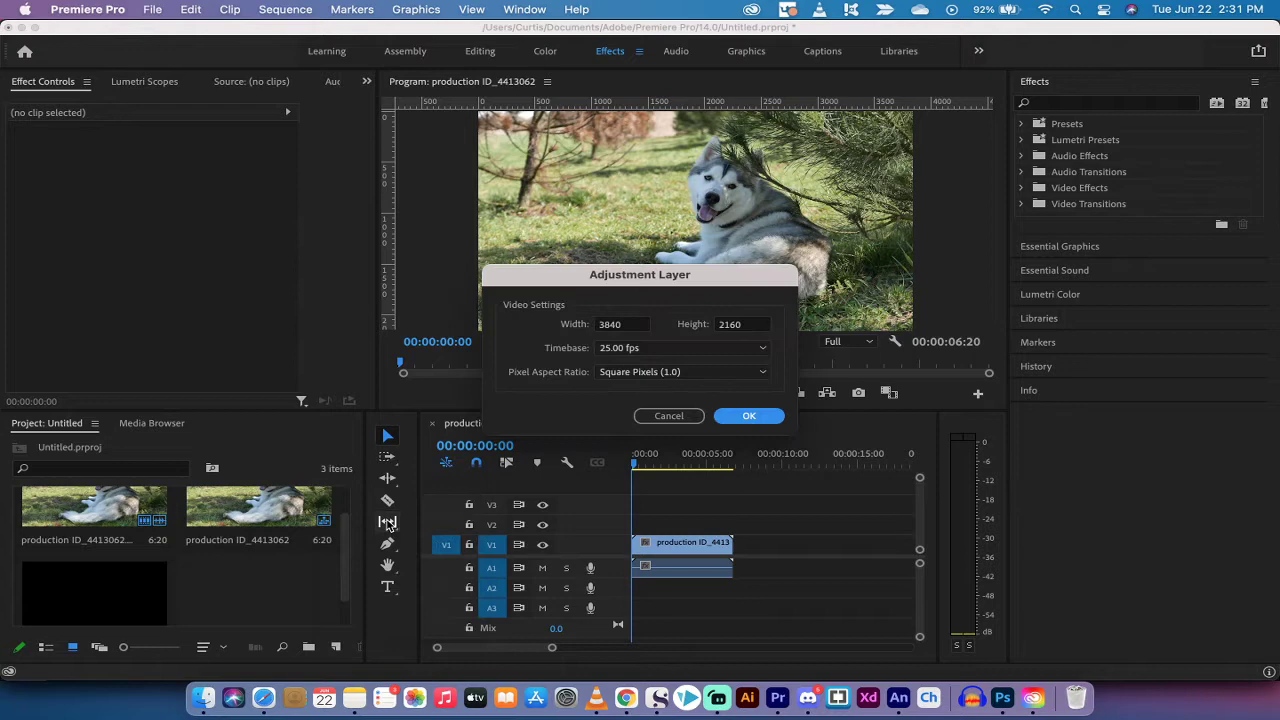
{"action": "left_click", "coordinate": [741, 415]}
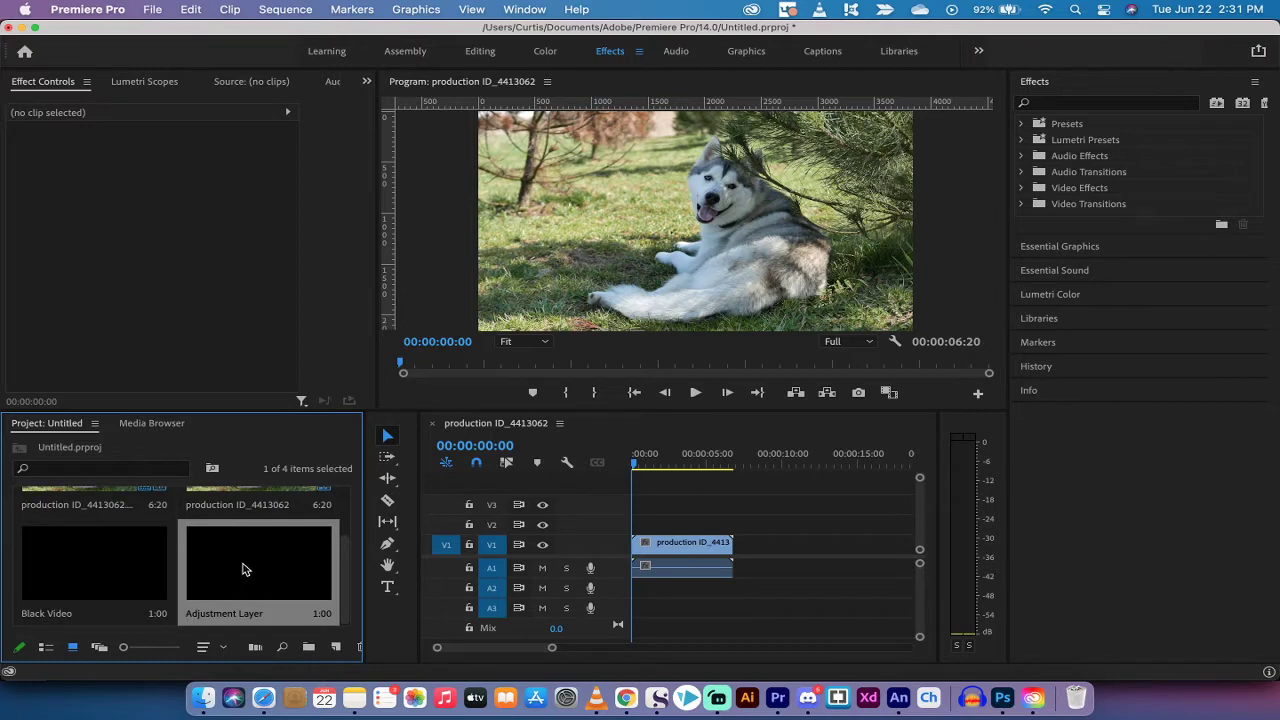
{"action": "left_click_drag", "start_coordinate": [242, 569], "coordinate": [636, 524]}
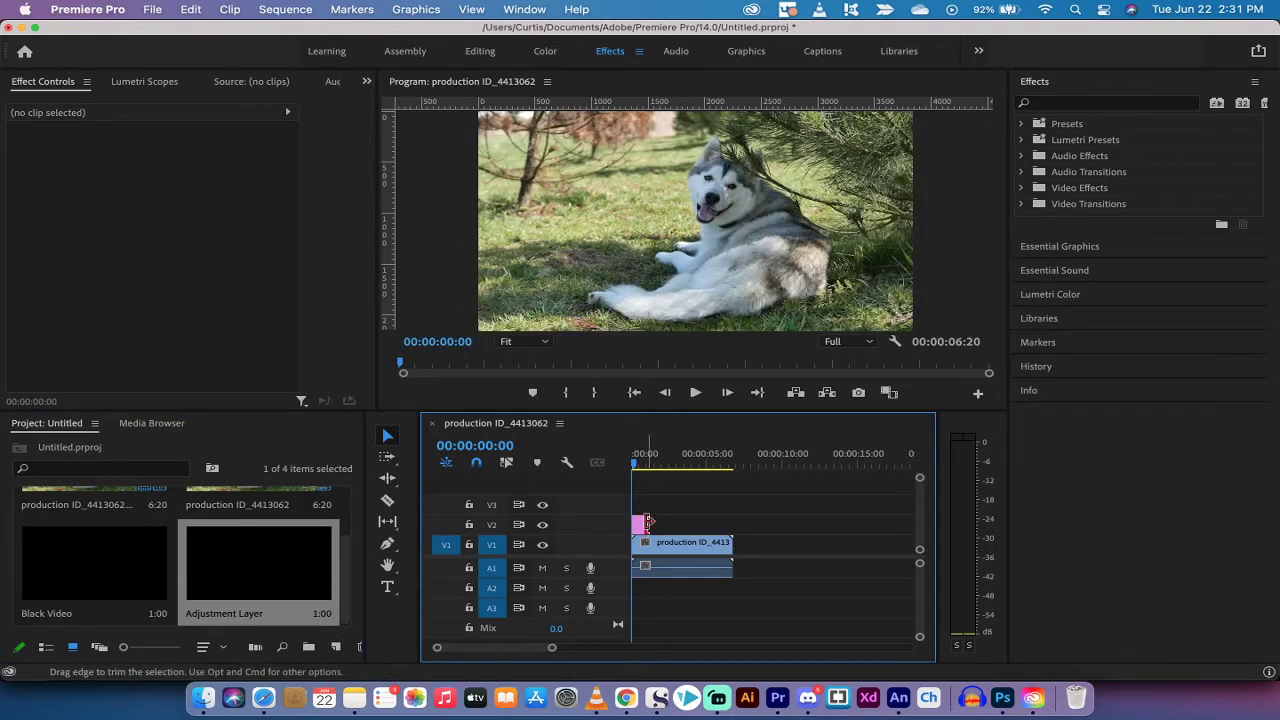
{"action": "left_click_drag", "start_coordinate": [647, 522], "coordinate": [731, 524]}
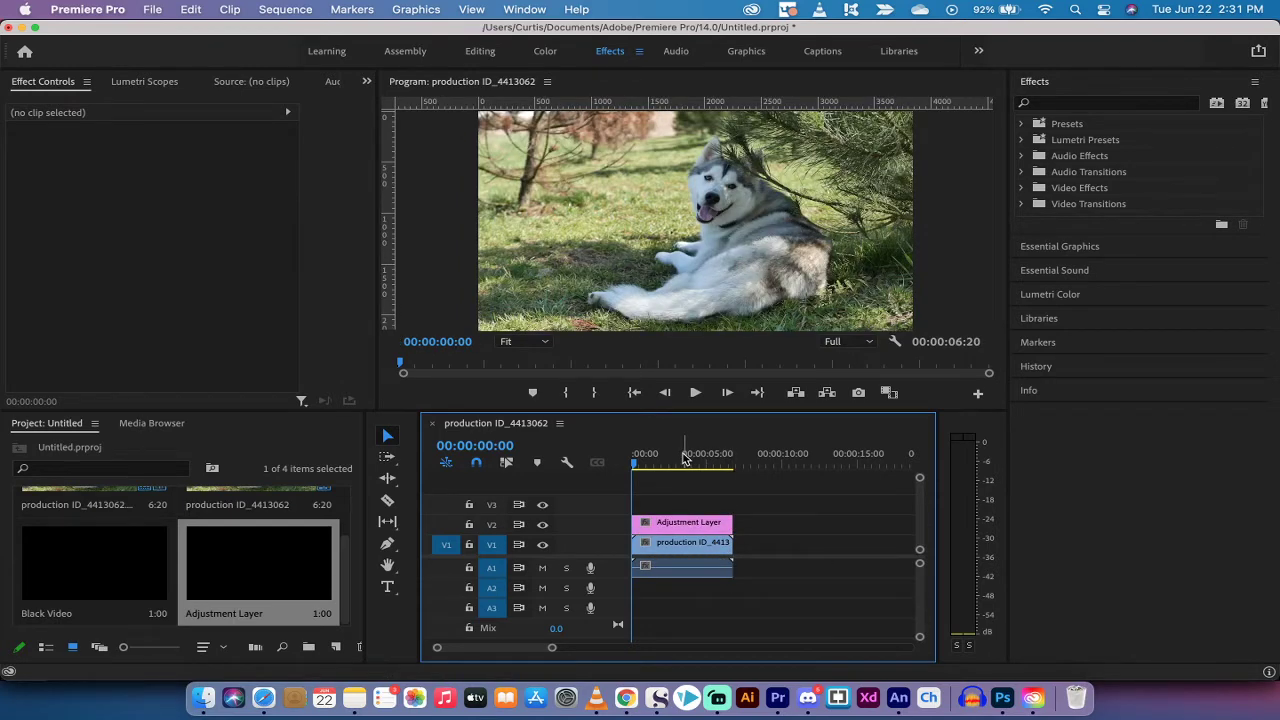
Select the adjustment layer and make sure the Effects panel is shown.
{"action": "left_click", "coordinate": [671, 524]}
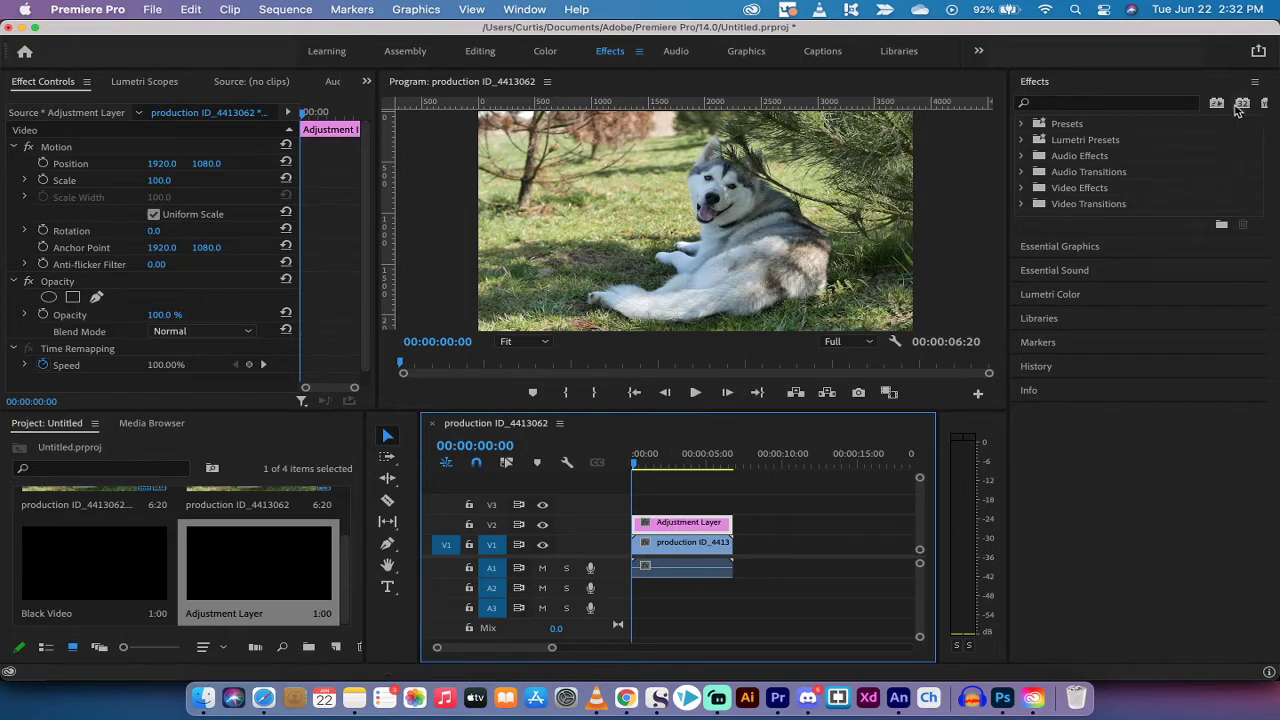
{"action": "left_click", "coordinate": [1071, 104]}
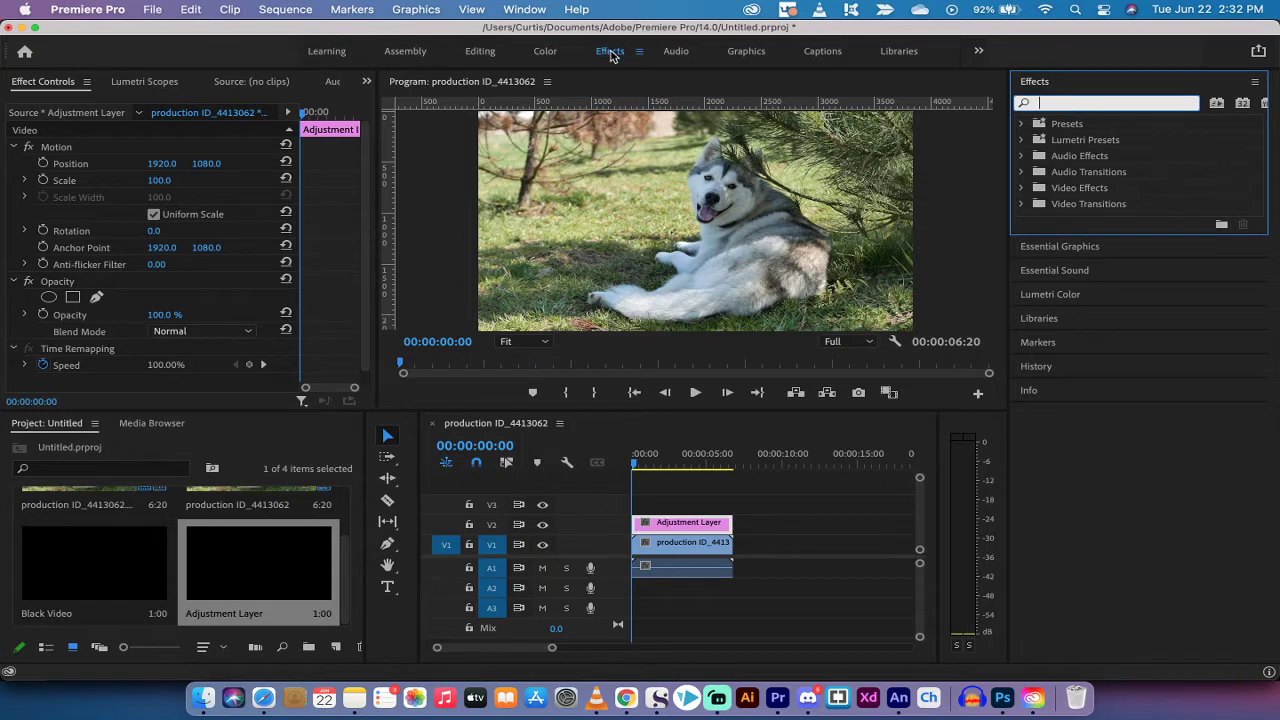
{"action": "left_click", "coordinate": [527, 10]}
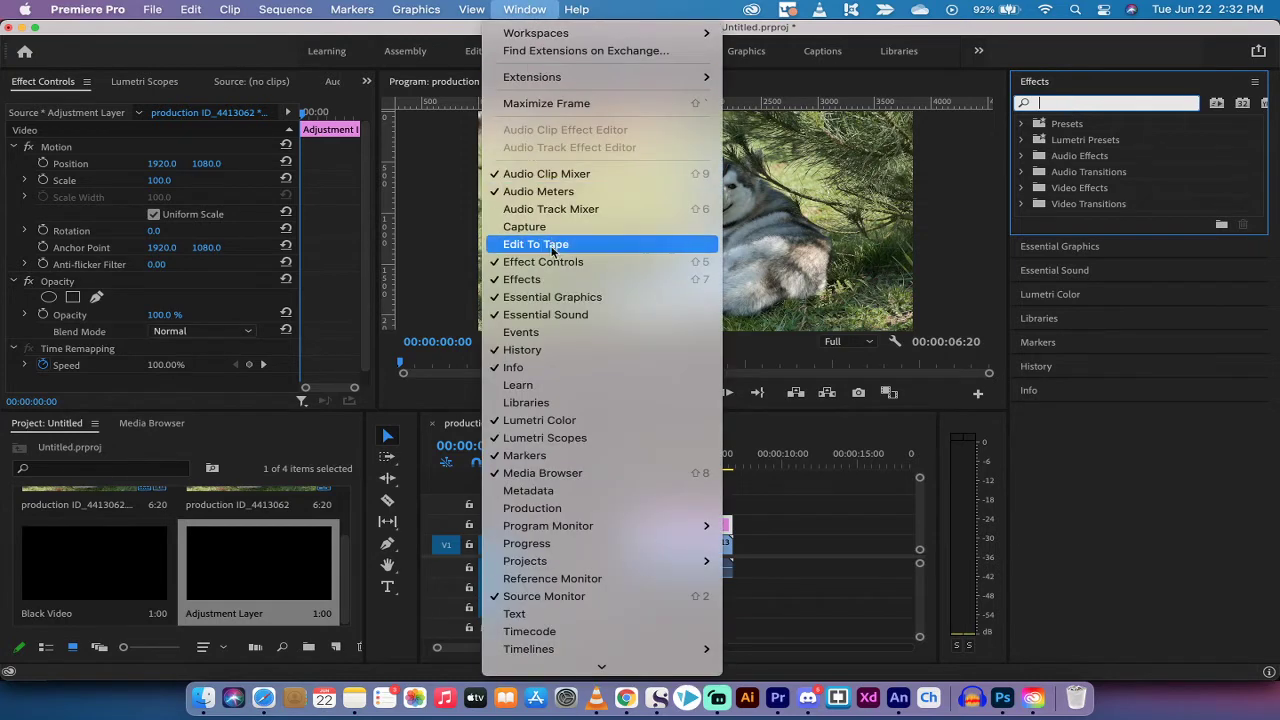
{"action": "left_click", "coordinate": [545, 281]}
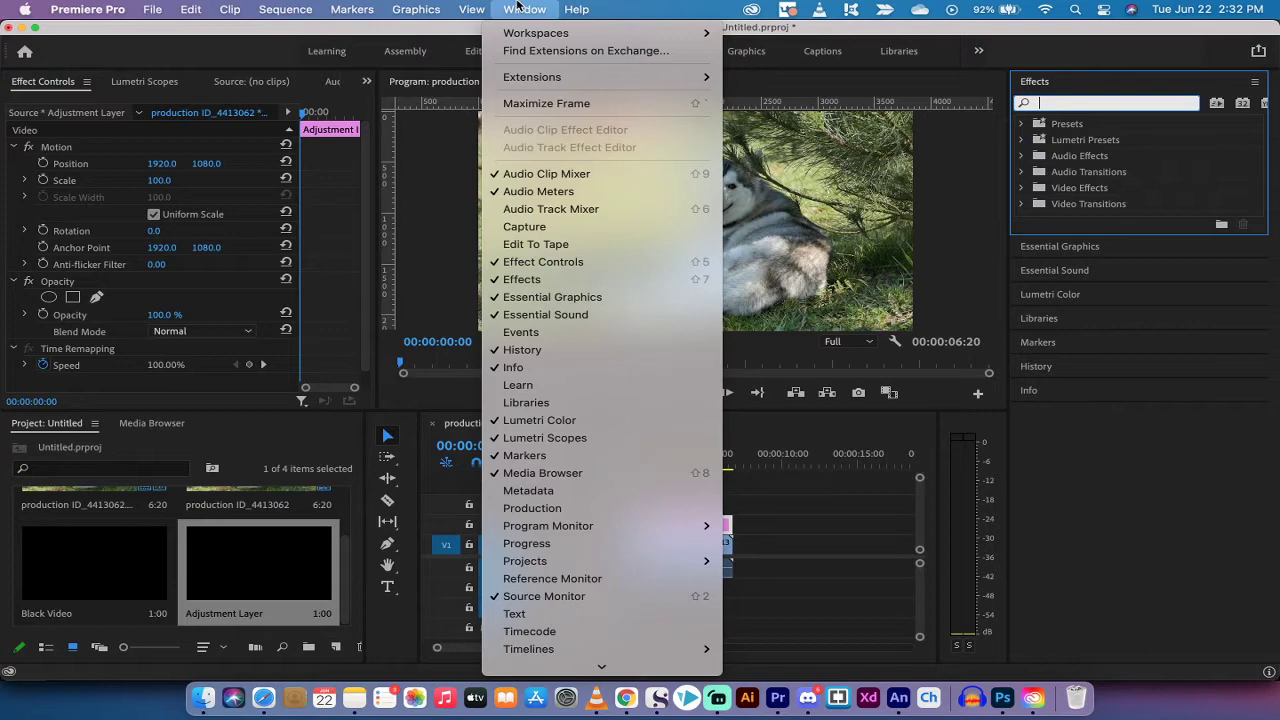
Search Effects for 'black white' and drag Black & White onto the adjustment layer.
{"action": "left_click", "coordinate": [1083, 104]}
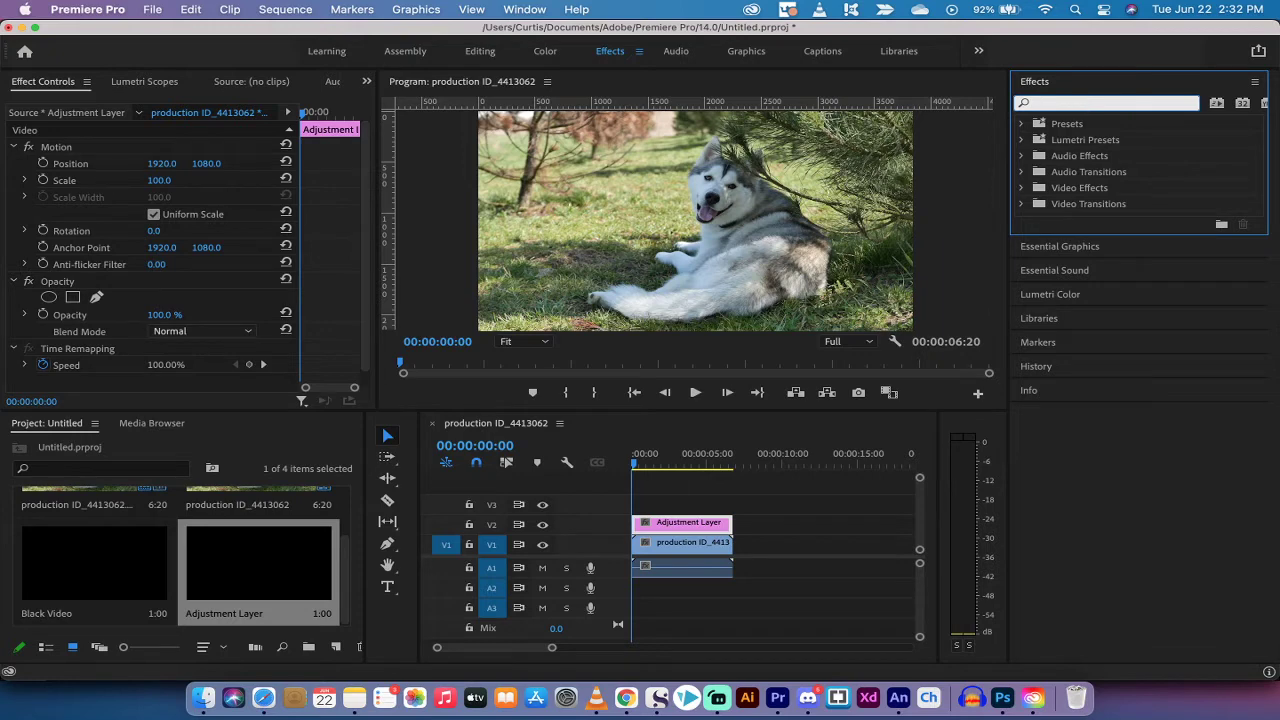
{"action": "type", "text": "black"}
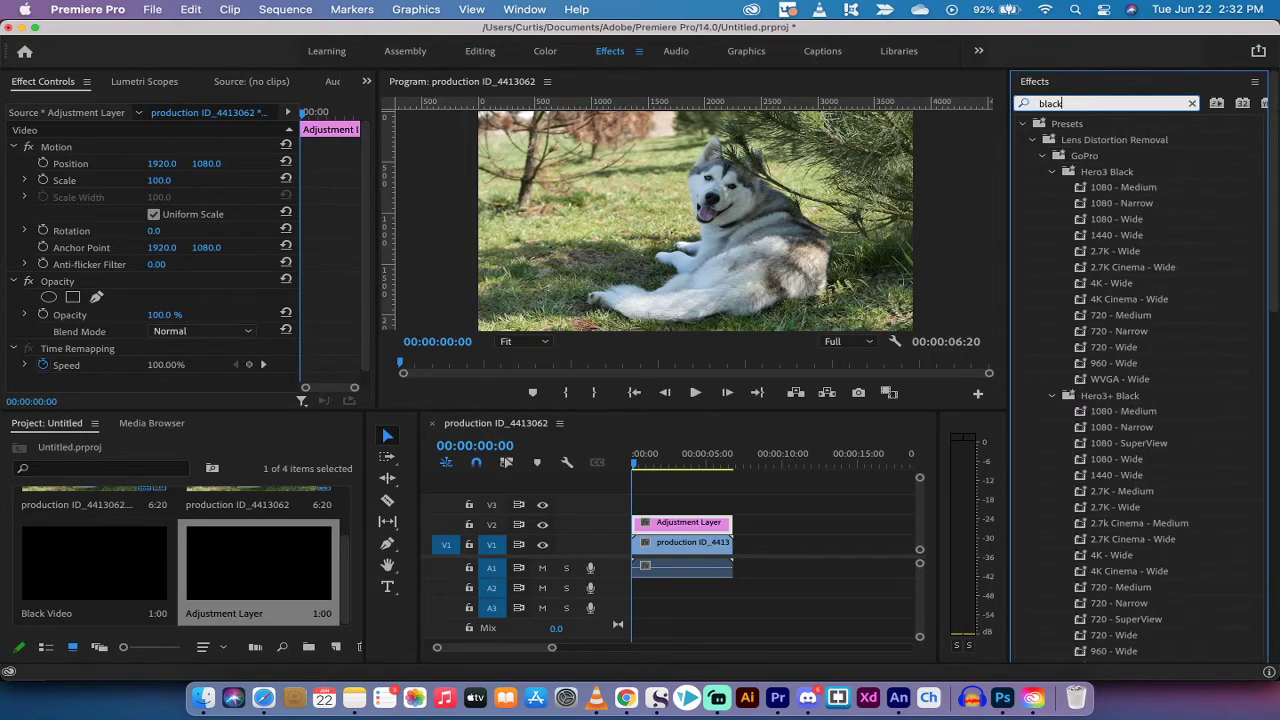
{"action": "type", "text": "white"}
{"action": "key", "text": "BackSpace"}
{"action": "key", "text": "BackSpace"}
{"action": "key", "text": "BackSpace"}
{"action": "key", "text": "BackSpace"}
{"action": "key", "text": "BackSpace"}
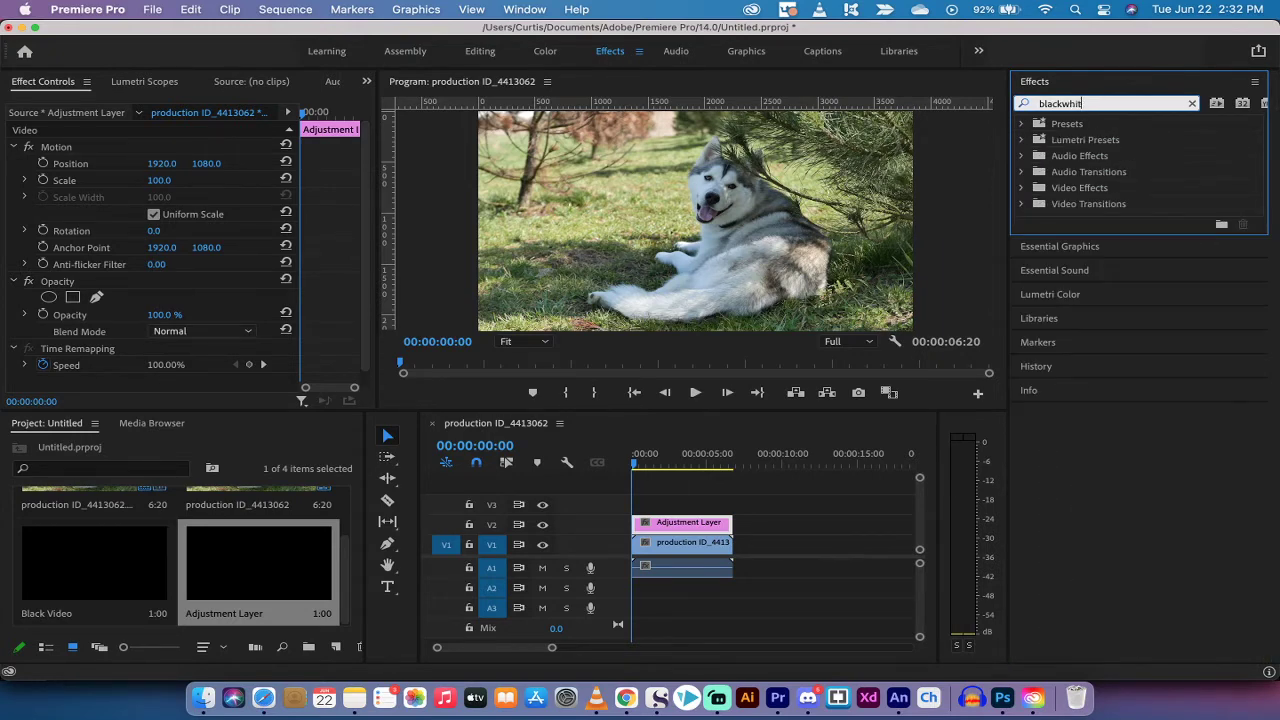
{"action": "type", "text": "white"}
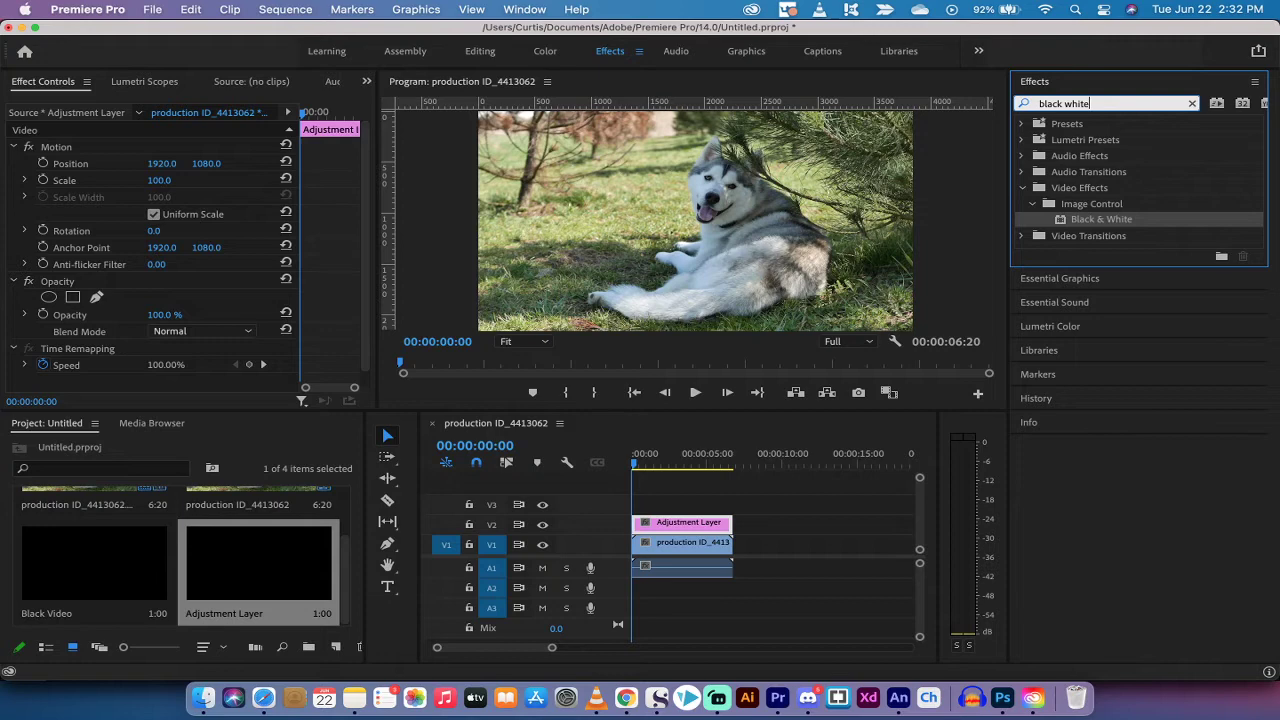
{"action": "left_click", "coordinate": [1085, 221]}
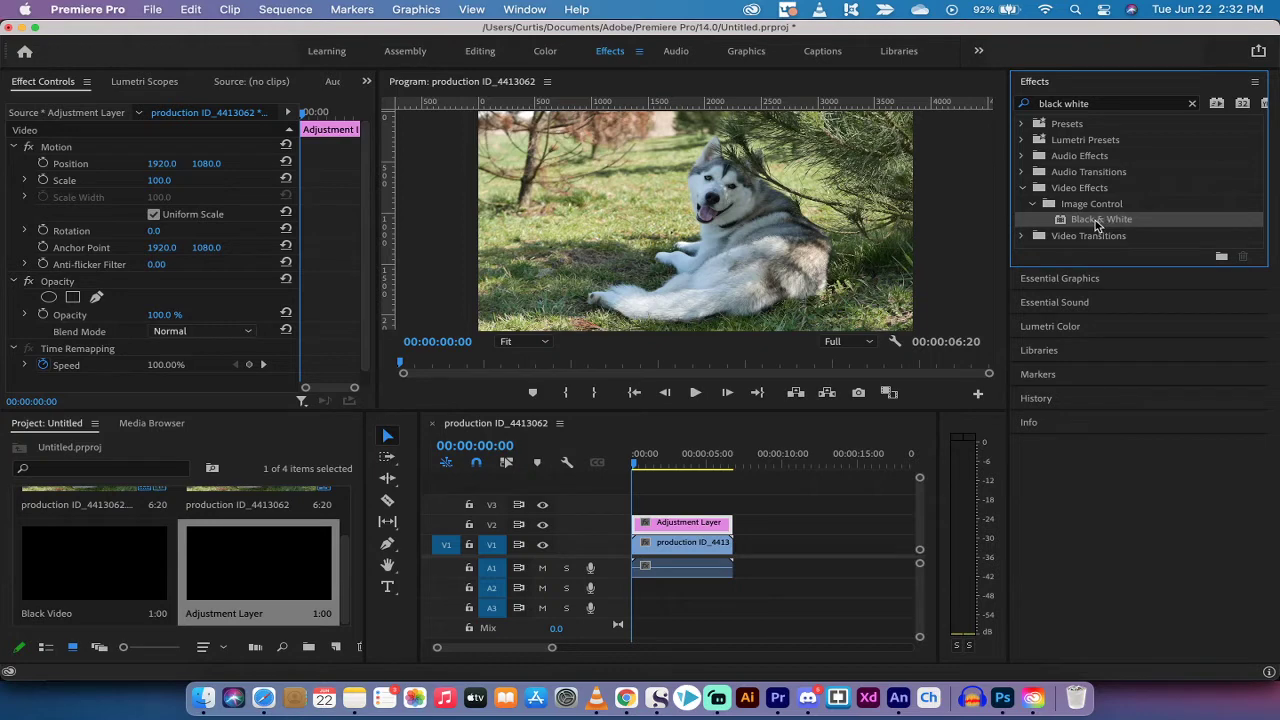
{"action": "left_click_drag", "start_coordinate": [1097, 225], "coordinate": [667, 523]}
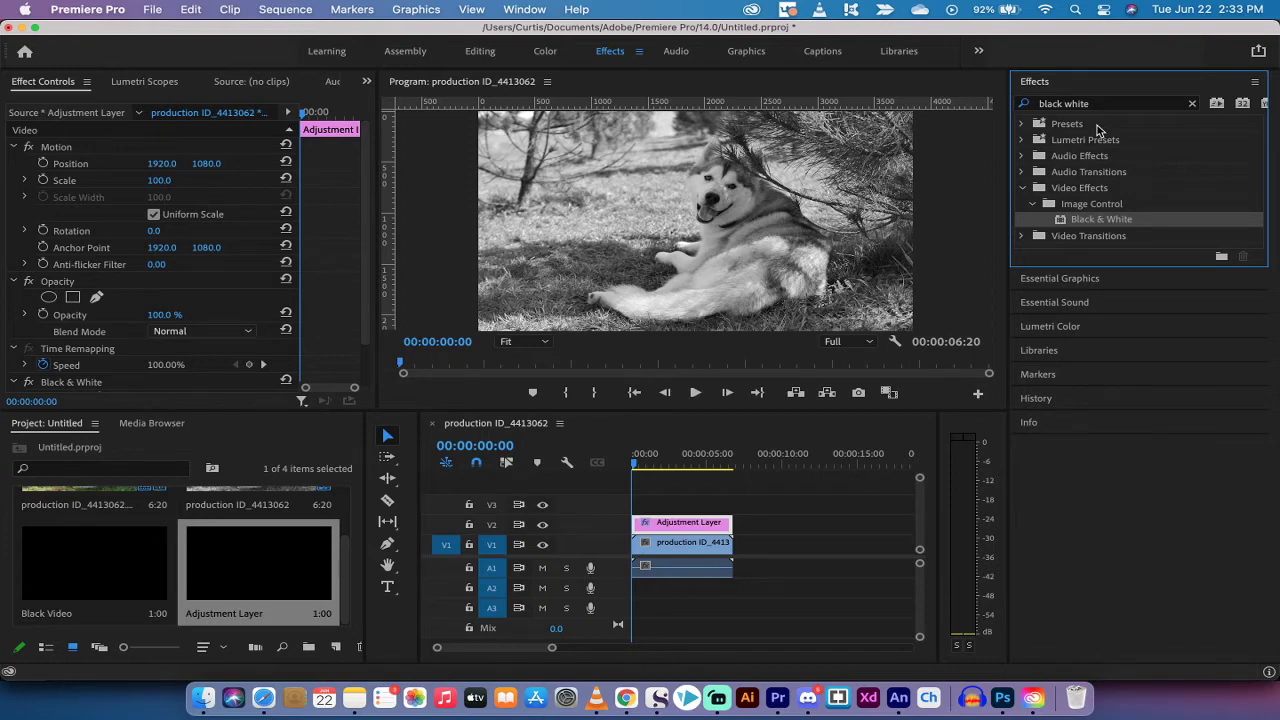
Search Effects for 'tint' and apply the Tint effect to the adjustment layer.
{"action": "left_click", "coordinate": [1193, 104]}
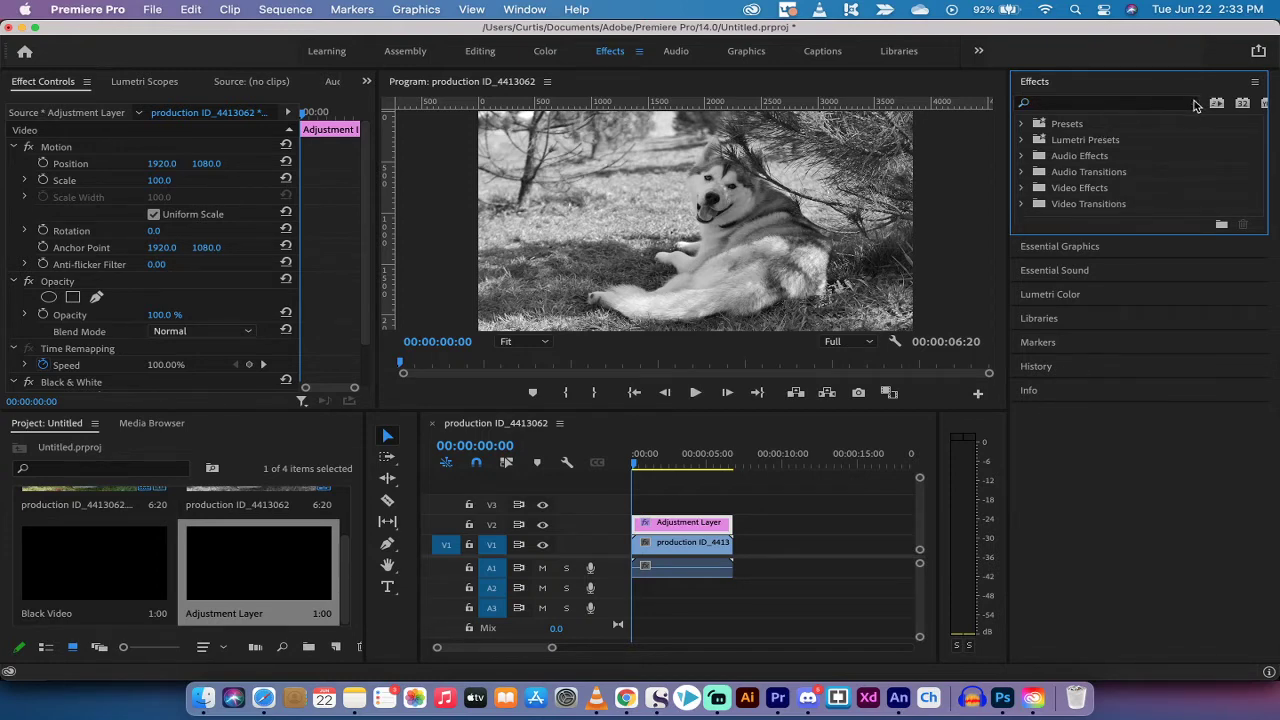
{"action": "left_click", "coordinate": [1113, 108]}
{"action": "type", "text": "tint"}
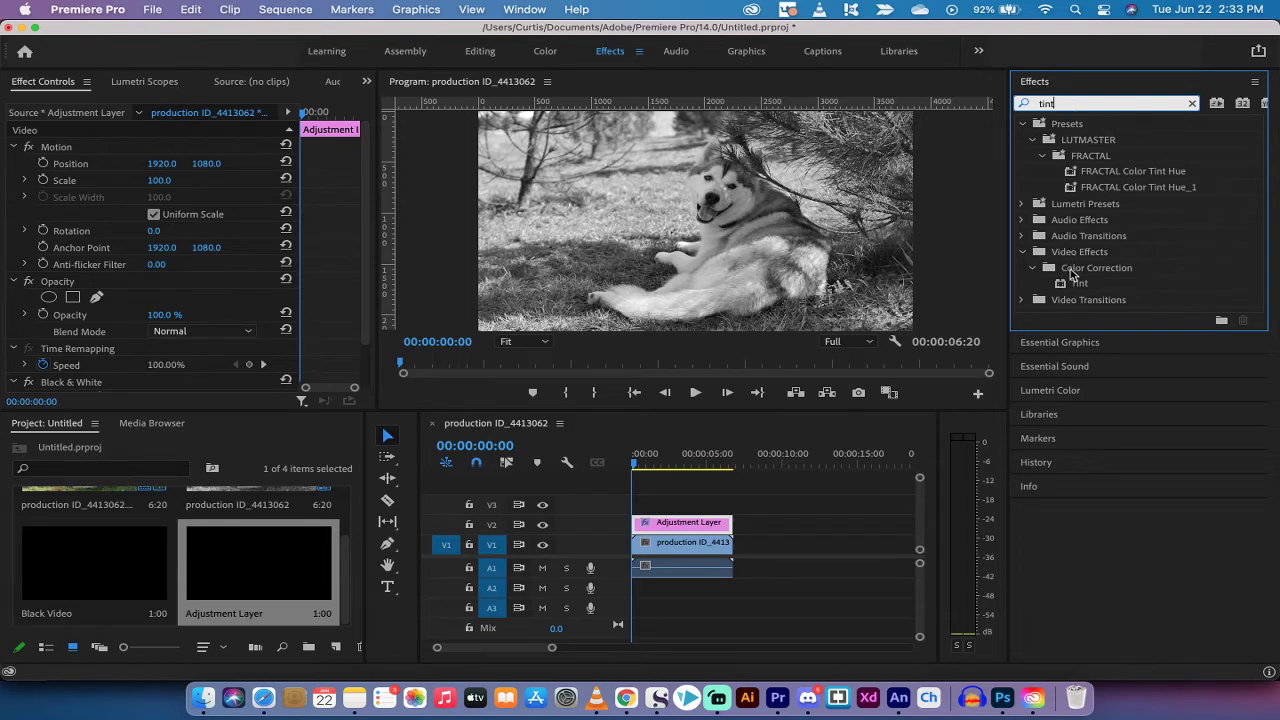
{"action": "left_click", "coordinate": [1082, 287]}
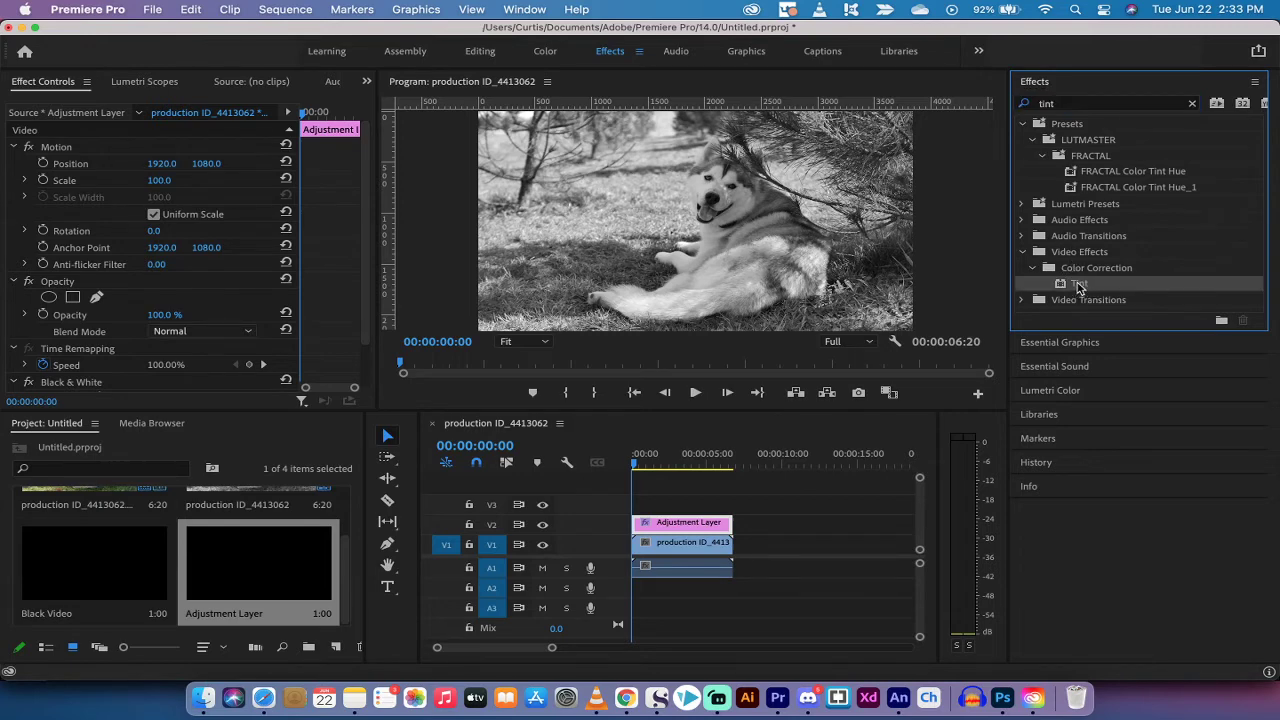
{"action": "left_click_drag", "start_coordinate": [1080, 289], "coordinate": [654, 531]}
Bring up the Tint settings below Black & White in Effect Controls.
{"action": "left_click", "coordinate": [46, 88]}
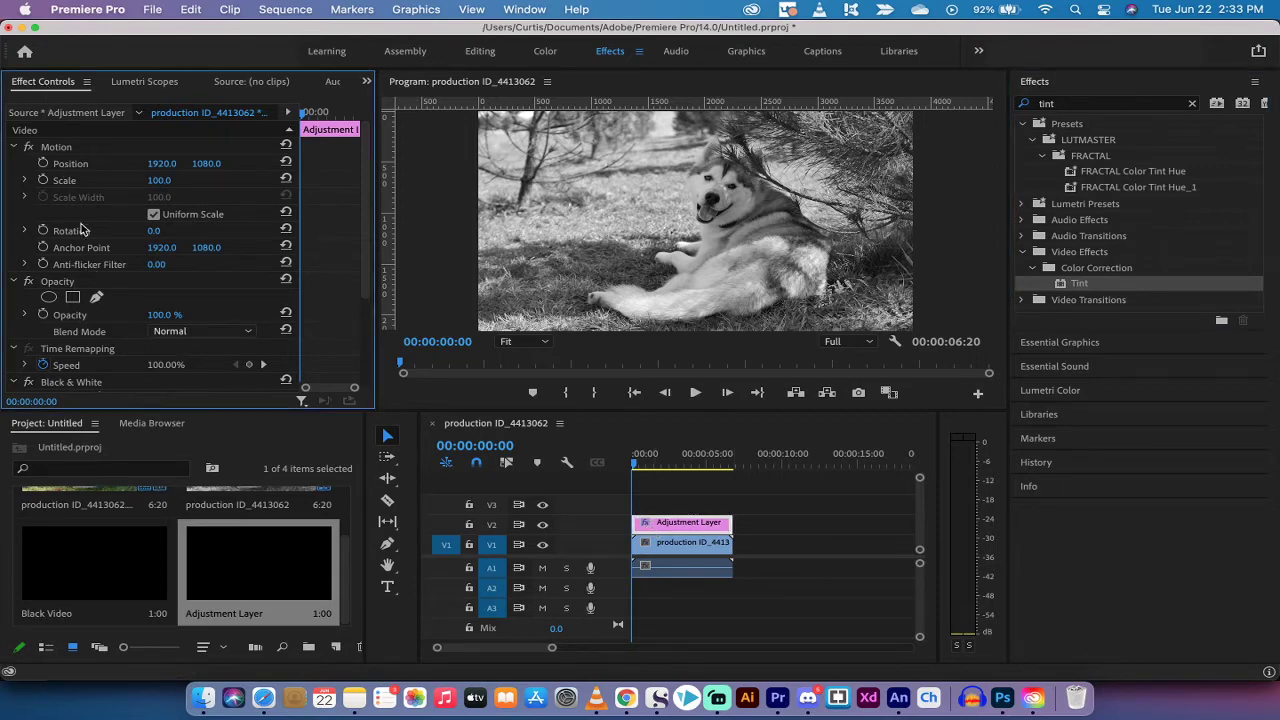
{"action": "scroll", "coordinate": [96, 276], "scroll_direction": "down", "scroll_amount": 5}
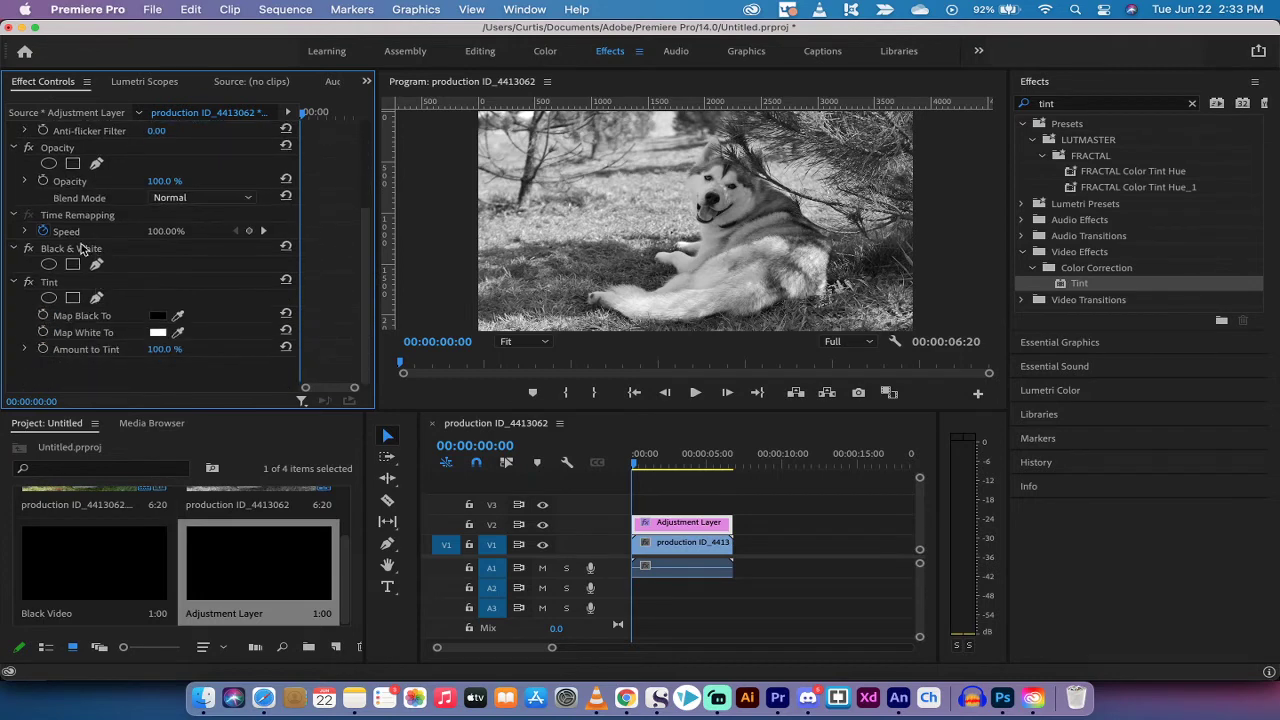
{"action": "left_click", "coordinate": [86, 249]}
{"action": "left_click", "coordinate": [47, 283]}
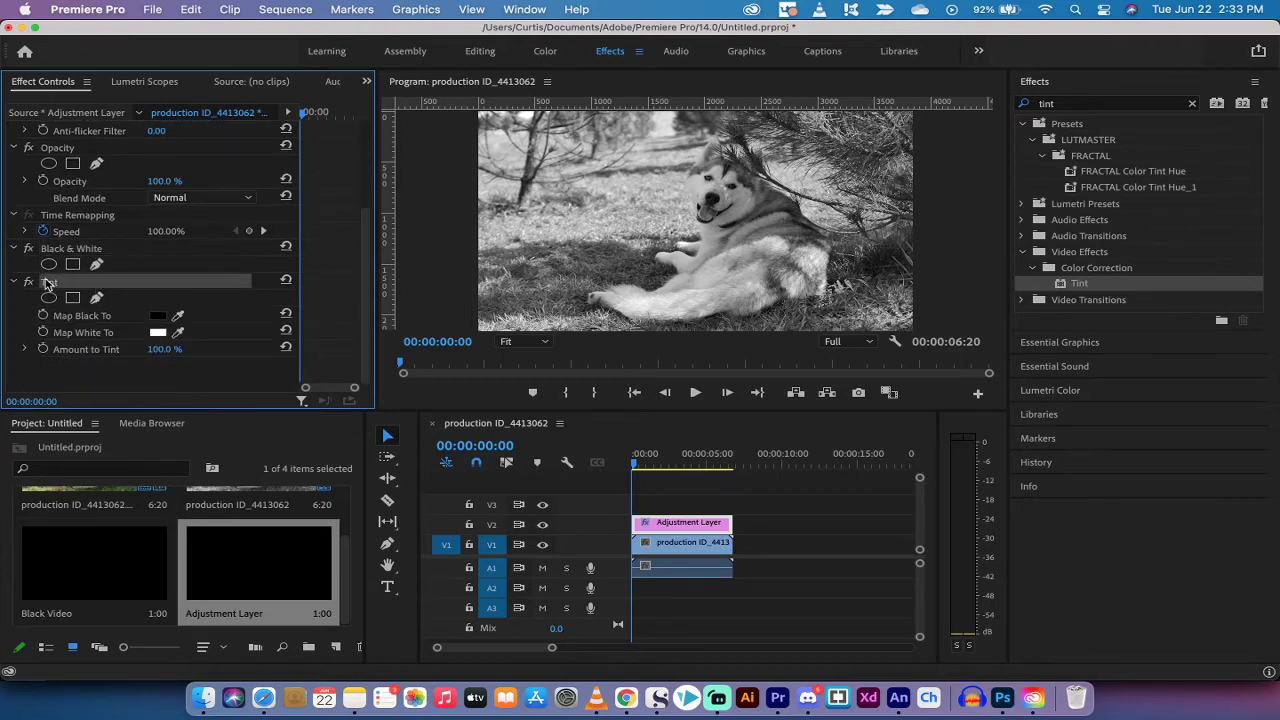
Set Tint's Map Black To colour to the dark brown 875201.
{"action": "left_click", "coordinate": [158, 317]}
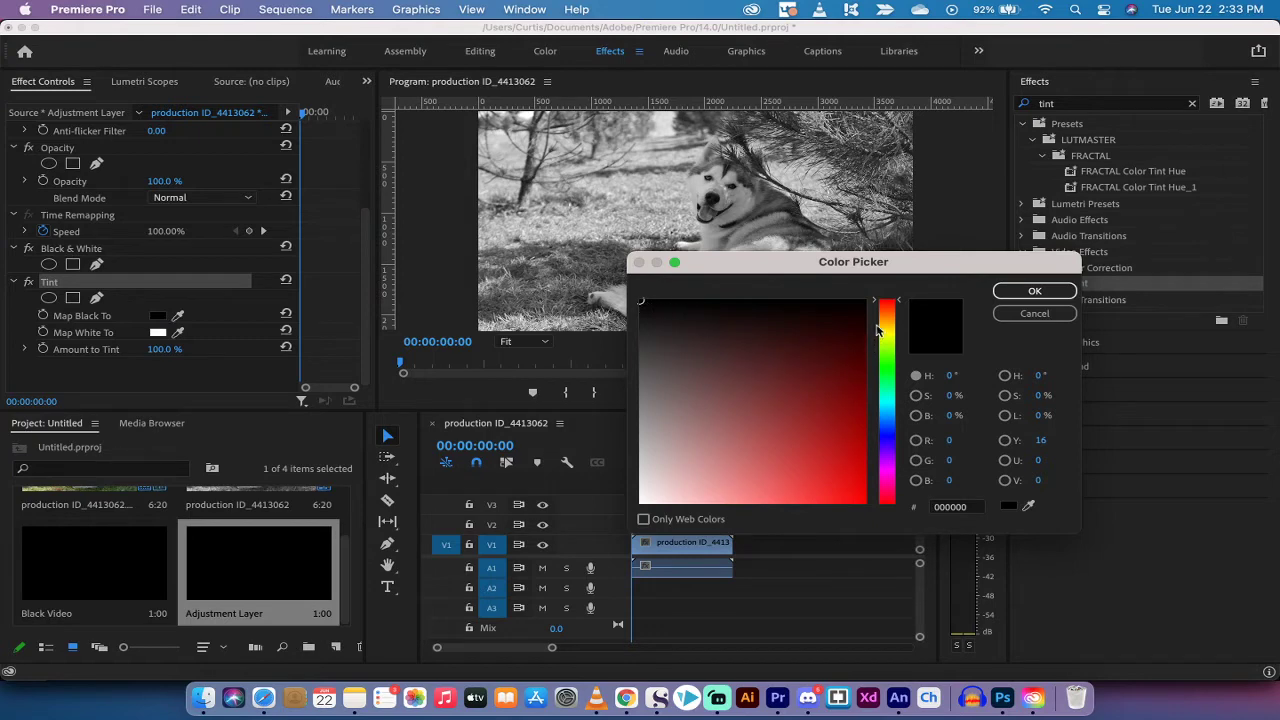
{"action": "left_click_drag", "start_coordinate": [893, 322], "coordinate": [893, 321]}
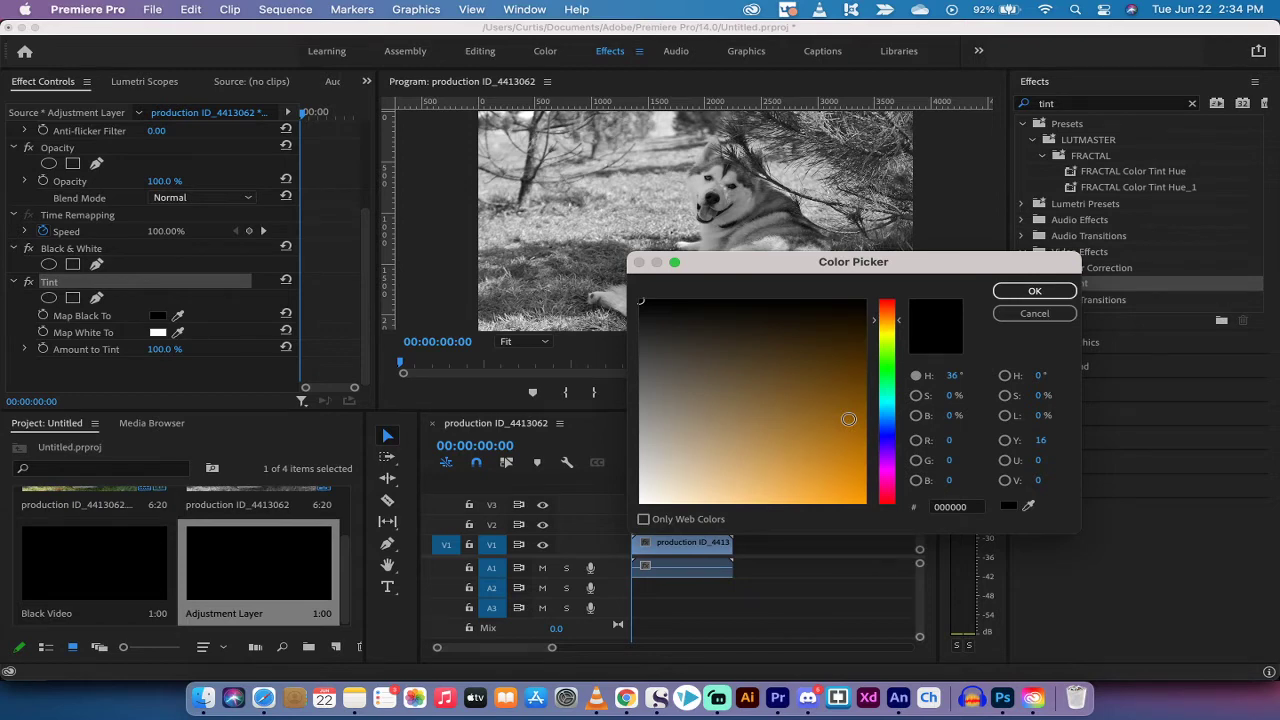
{"action": "mouse_move", "coordinate": [848, 419]}
{"action": "left_mouse_down"}
{"action": "mouse_move", "coordinate": [865, 444]}
{"action": "mouse_move", "coordinate": [864, 393]}
{"action": "mouse_move", "coordinate": [863, 408]}
{"action": "left_mouse_up"}
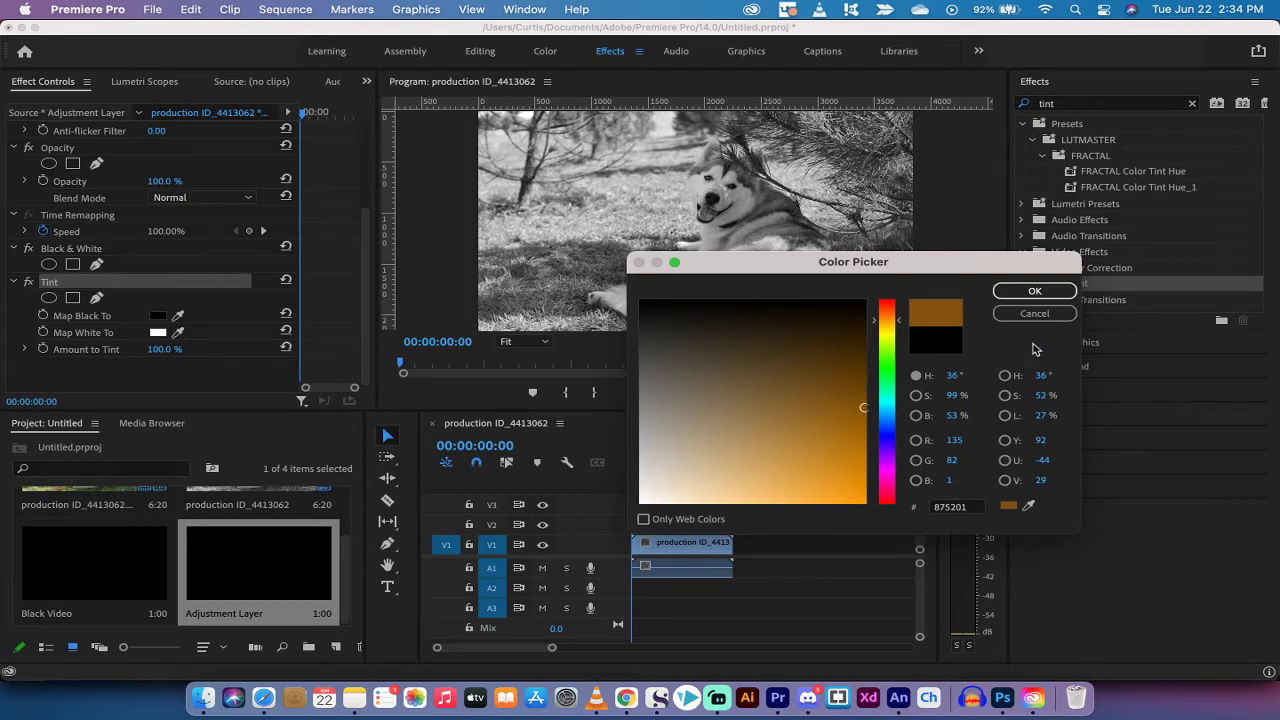
{"action": "left_click", "coordinate": [1033, 291]}
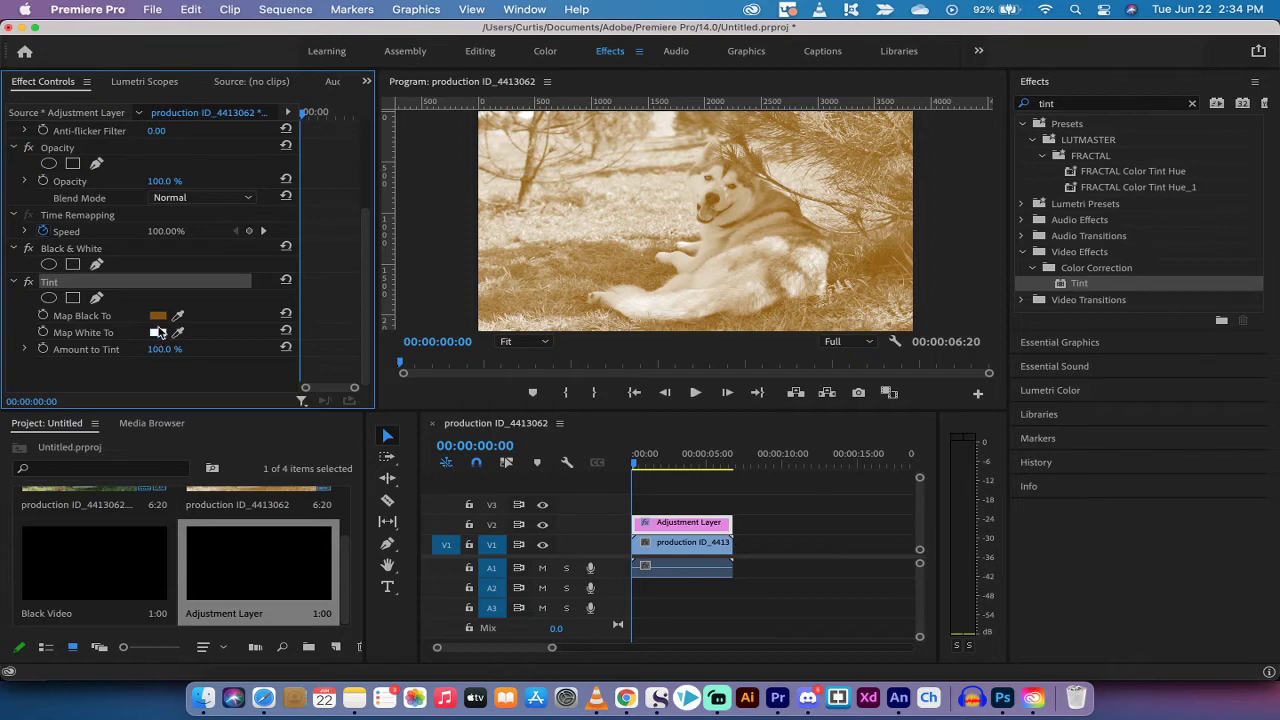
Set Tint's Map White To colour to the pale cream E9D5A3.
{"action": "left_click", "coordinate": [157, 333]}
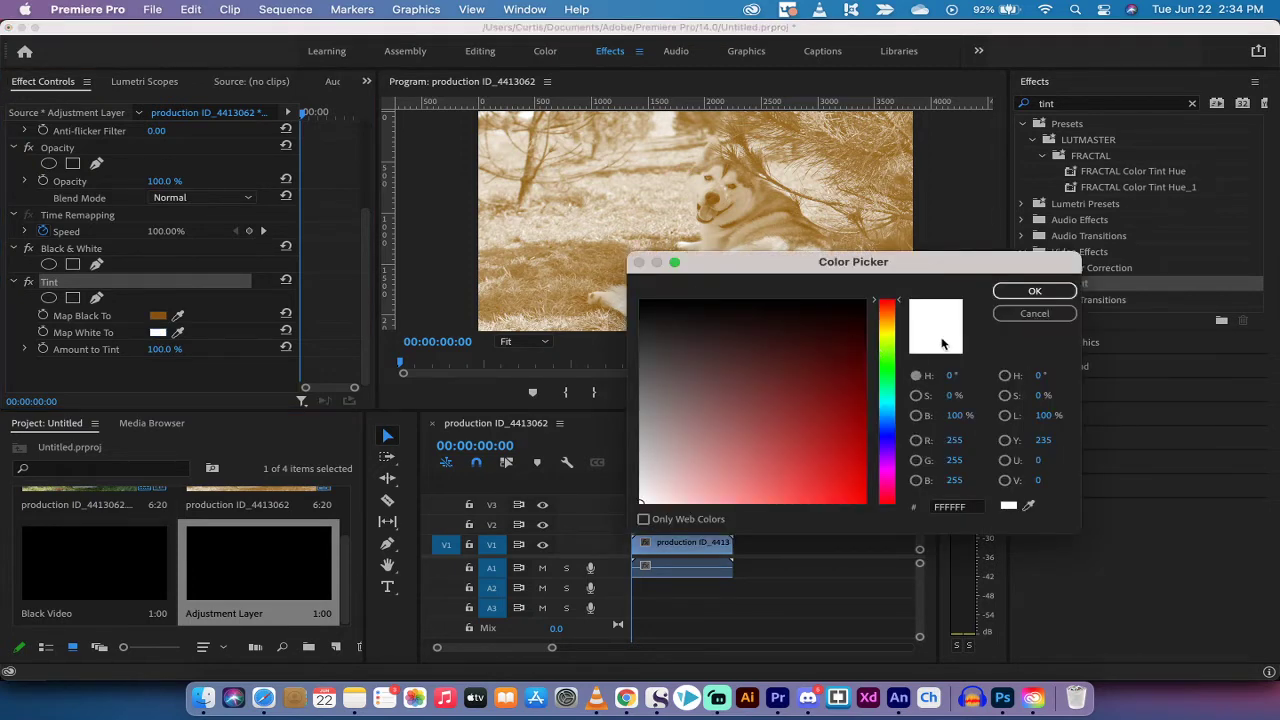
{"action": "left_click", "coordinate": [883, 329]}
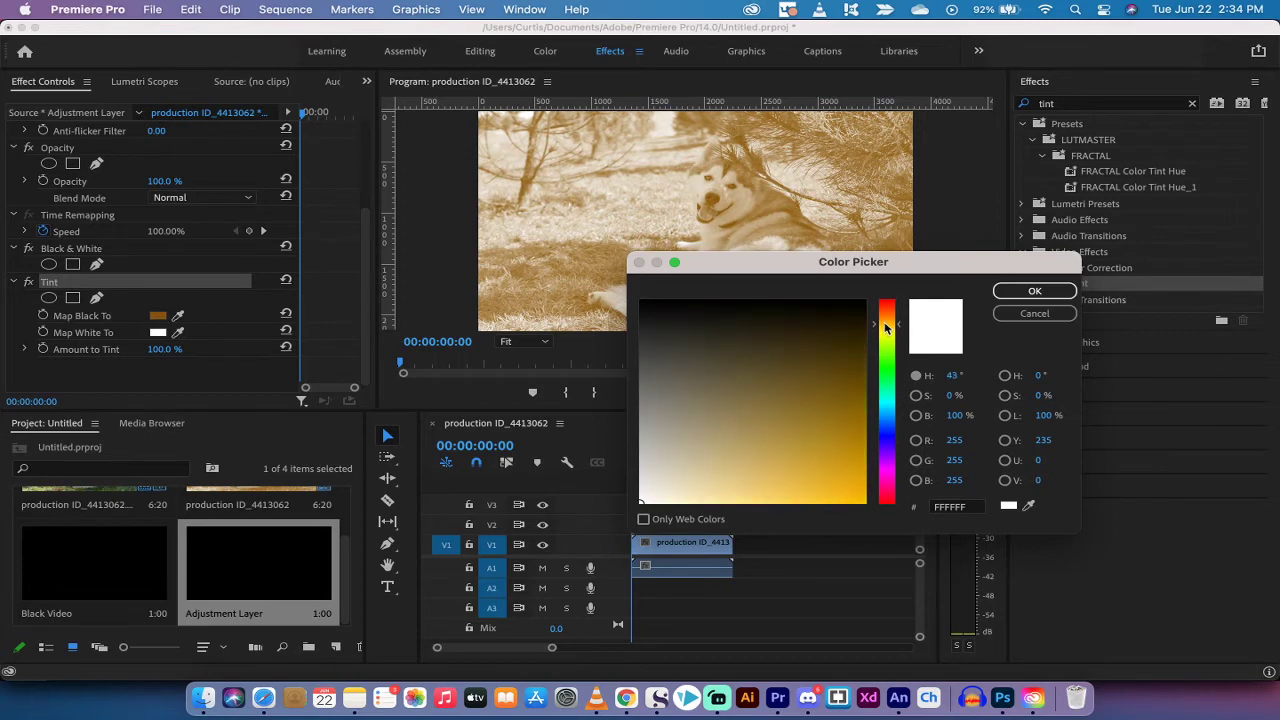
{"action": "left_click", "coordinate": [700, 480]}
{"action": "mouse_move", "coordinate": [700, 480]}
{"action": "left_mouse_down"}
{"action": "mouse_move", "coordinate": [720, 483]}
{"action": "mouse_move", "coordinate": [706, 485]}
{"action": "left_mouse_up"}
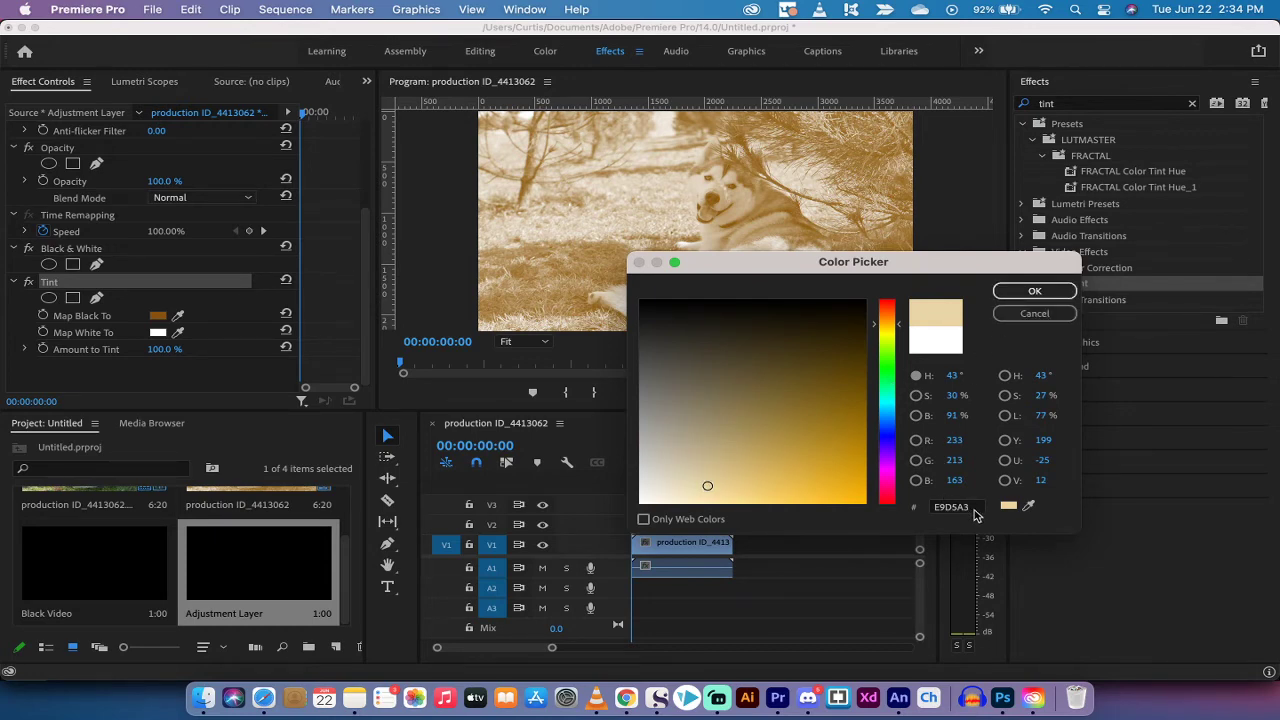
{"action": "left_click", "coordinate": [1013, 297]}
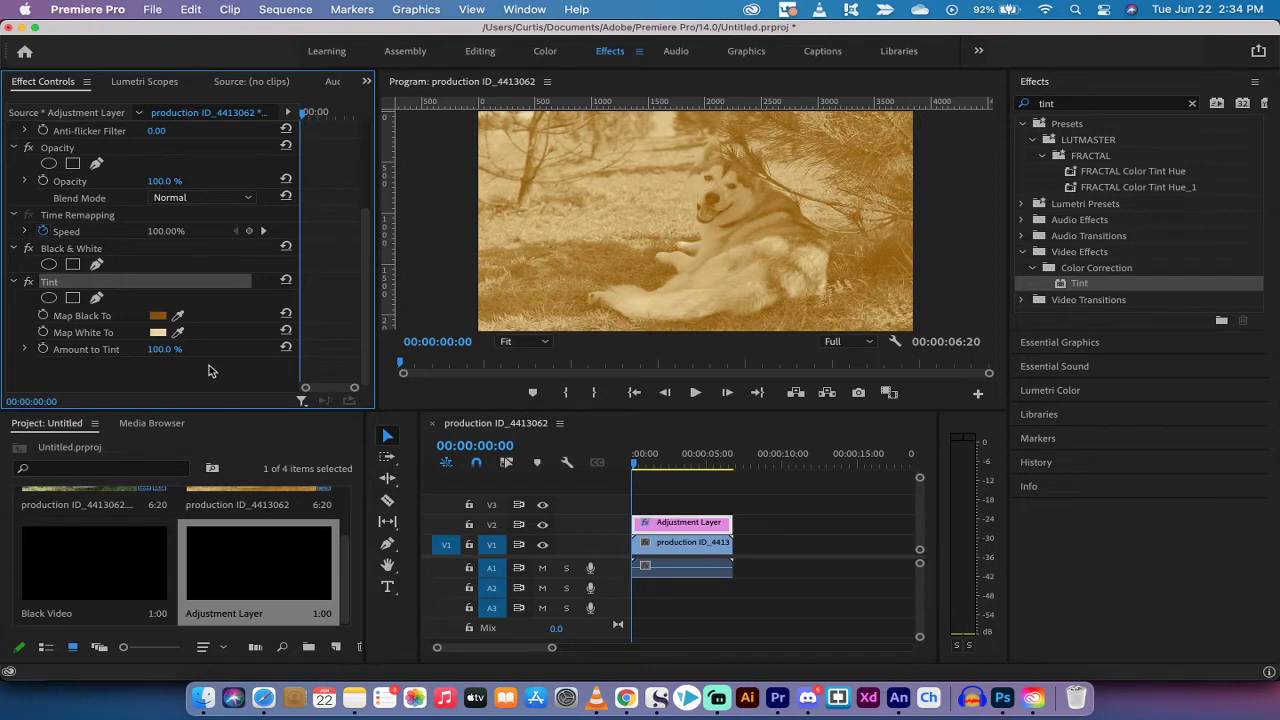
Lower Tint's Amount to Tint to 55% and clear the Effects search field.
{"action": "left_click", "coordinate": [105, 353]}
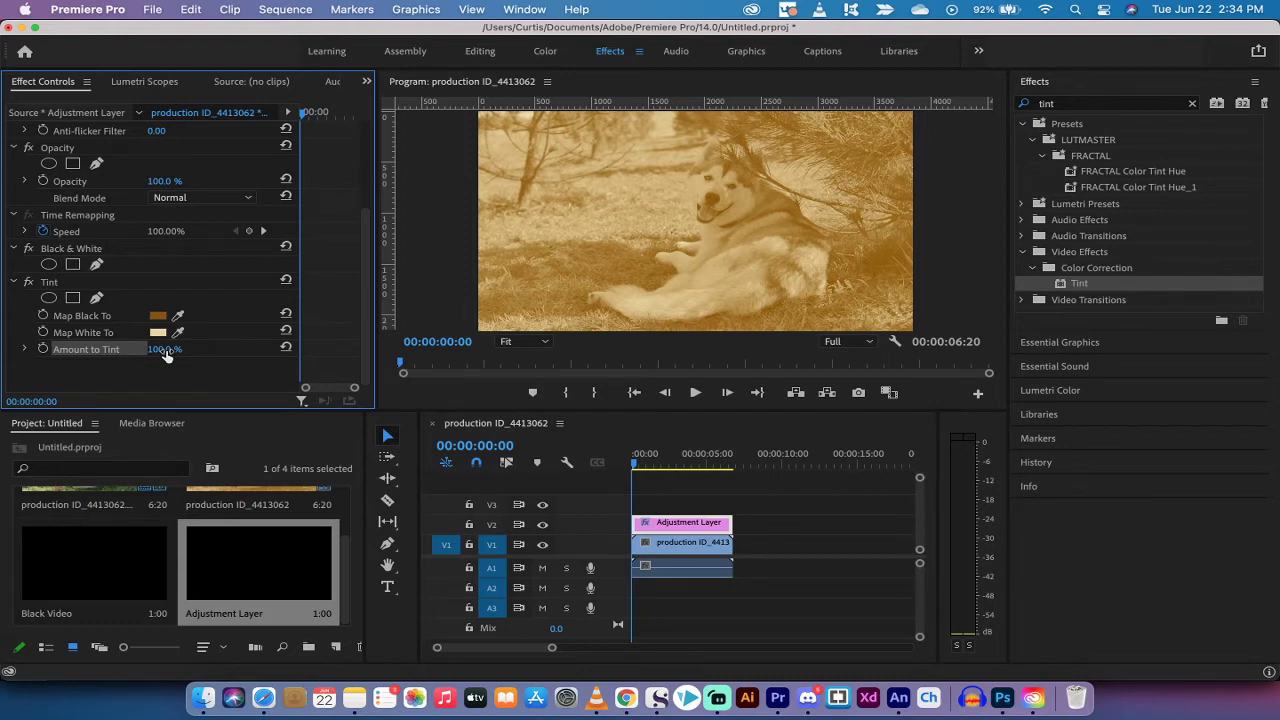
{"action": "left_click_drag", "start_coordinate": [166, 355], "coordinate": [140, 355]}
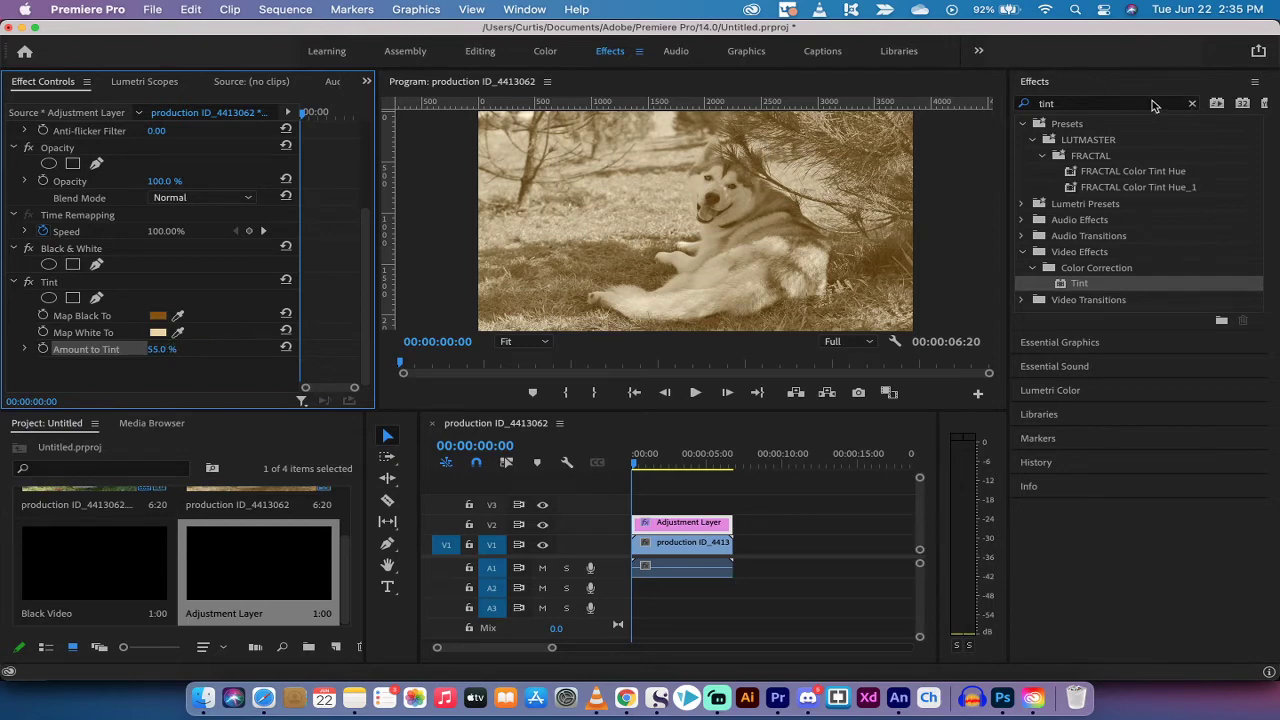
{"action": "left_click", "coordinate": [1192, 106]}
{"action": "left_click", "coordinate": [1192, 106]}
{"action": "left_click", "coordinate": [1092, 106]}
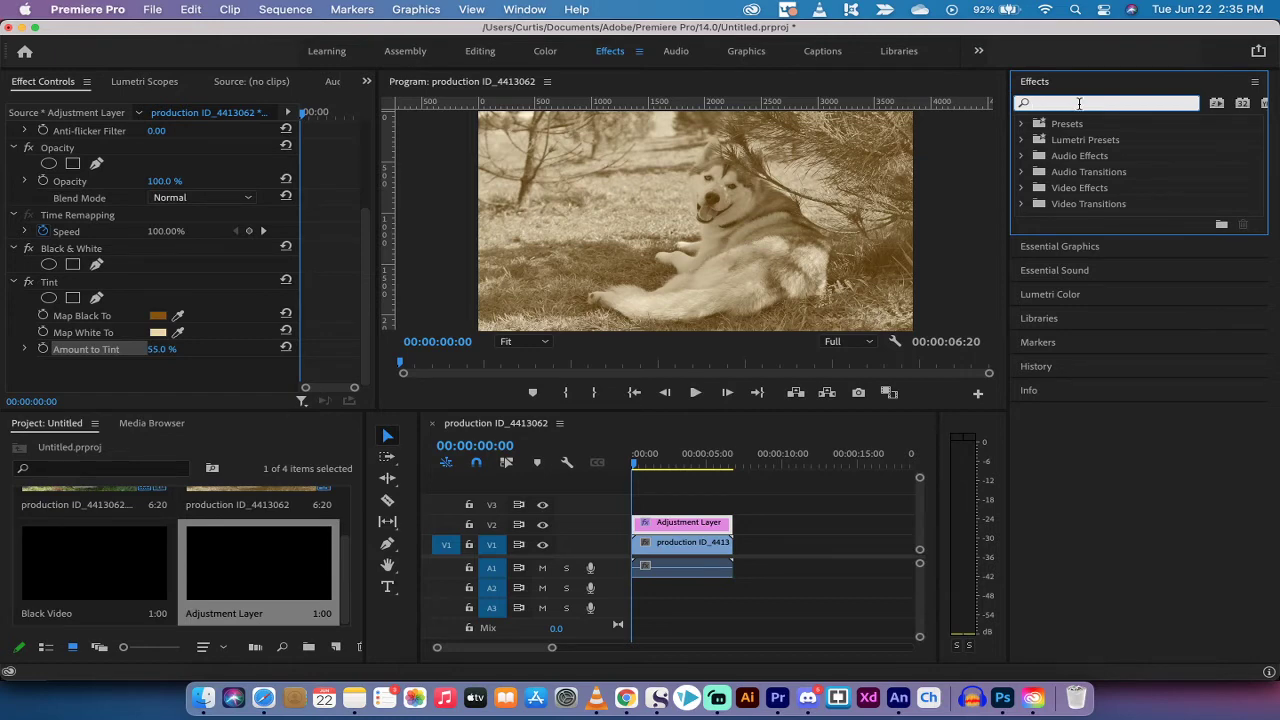
Search Effects for 'contrast' and apply Auto Contrast to the adjustment layer.
{"action": "type", "text": "contrast"}
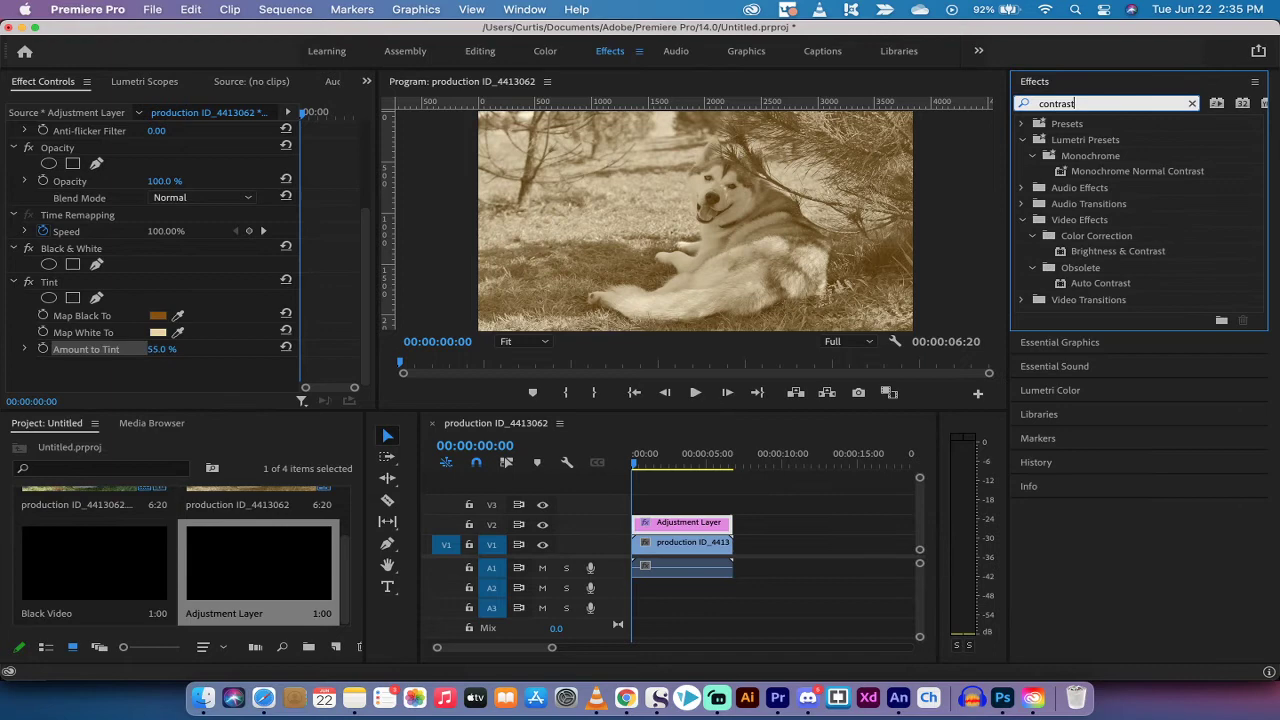
{"action": "left_click", "coordinate": [1097, 285]}
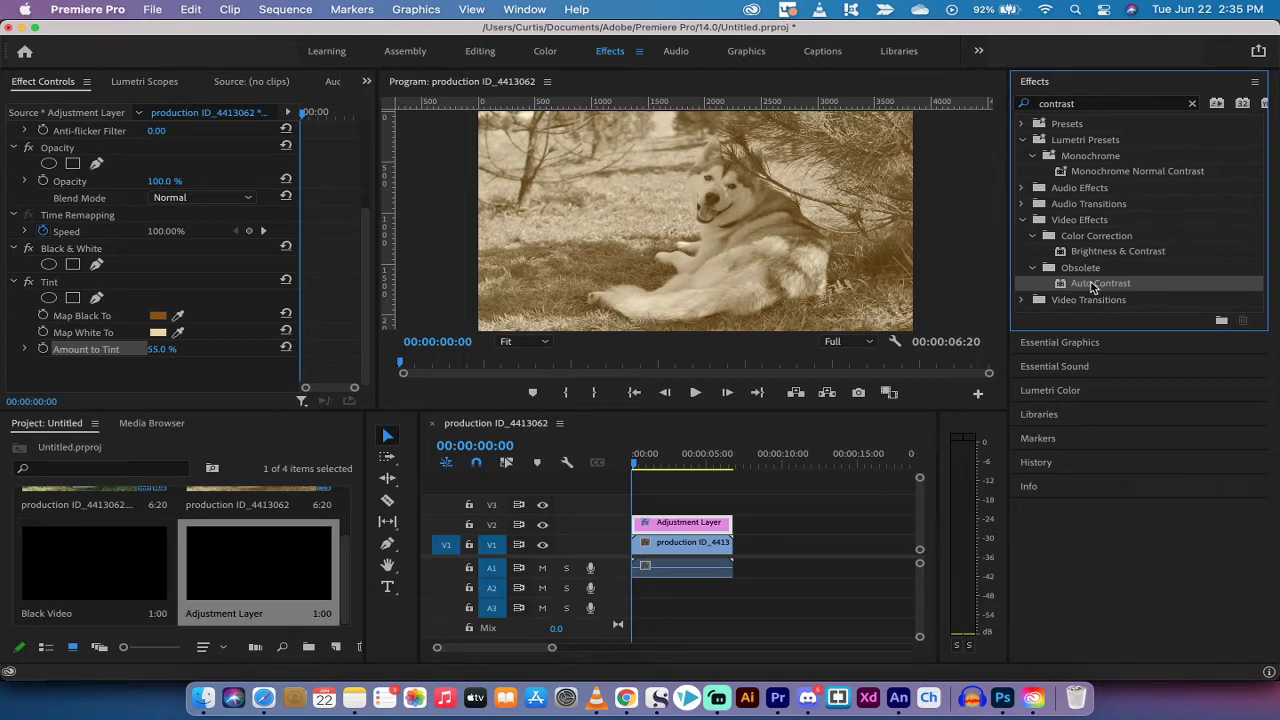
{"action": "left_click_drag", "start_coordinate": [1096, 289], "coordinate": [688, 522]}
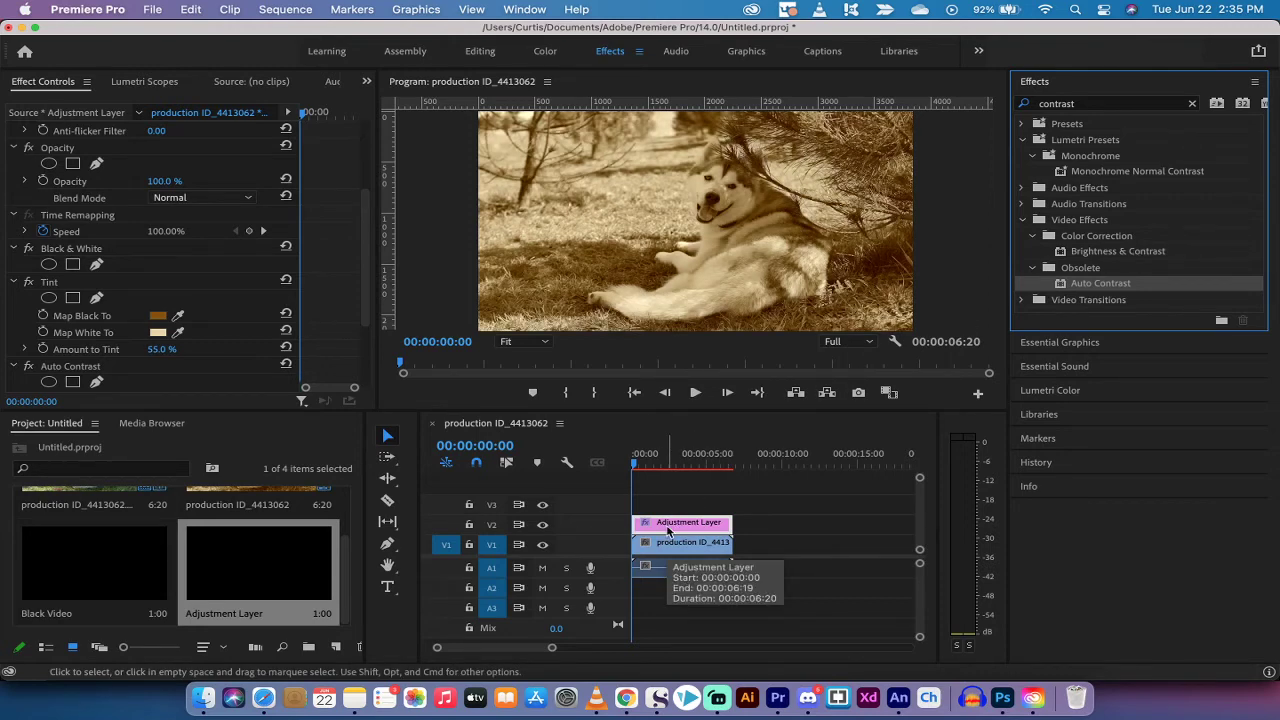
Set Auto Contrast's Blend With Original to 20%.
{"action": "left_click_drag", "start_coordinate": [365, 305], "coordinate": [366, 364]}
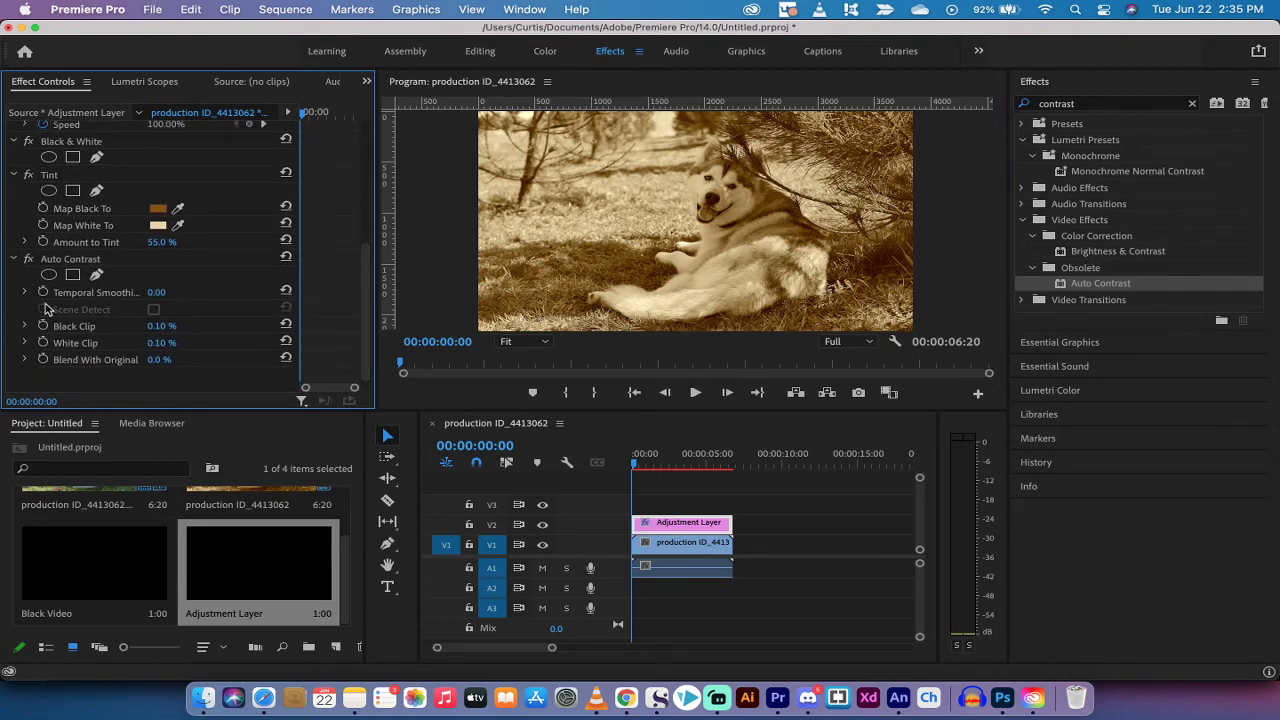
{"action": "left_click", "coordinate": [72, 261]}
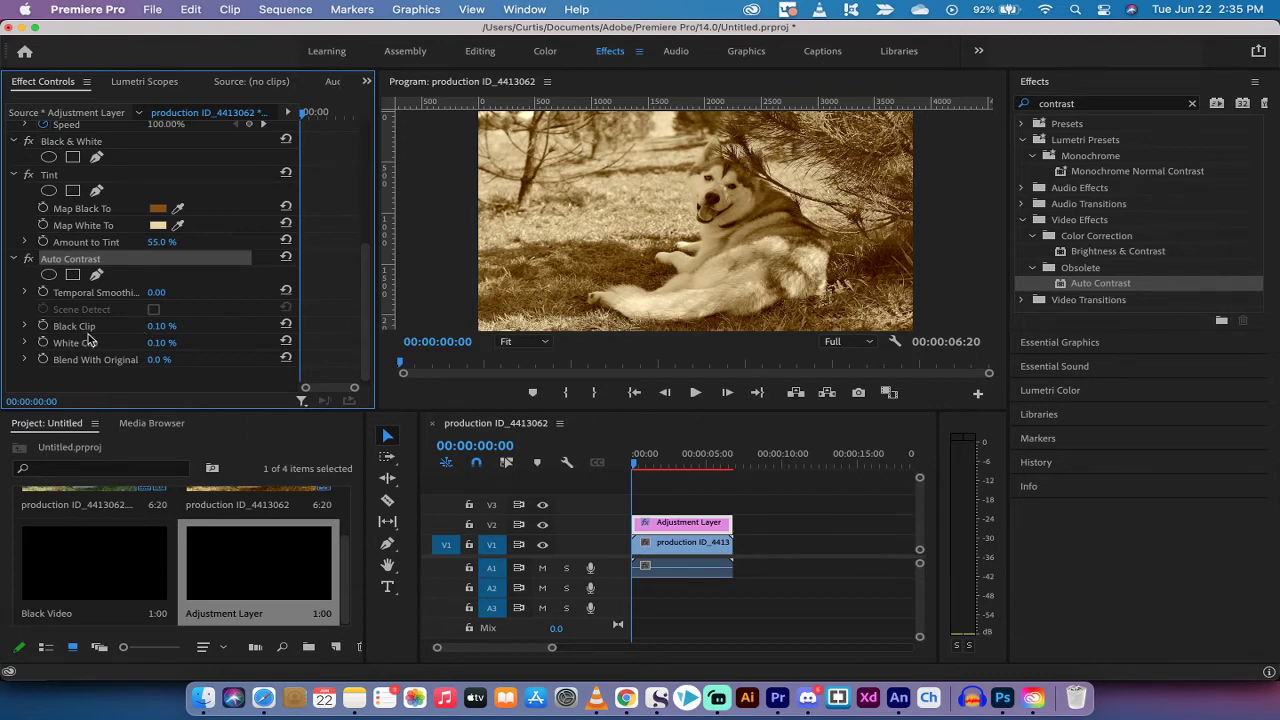
{"action": "mouse_move", "coordinate": [159, 363]}
{"action": "left_mouse_down"}
{"action": "mouse_move", "coordinate": [187, 363]}
{"action": "mouse_move", "coordinate": [167, 363]}
{"action": "left_mouse_up"}
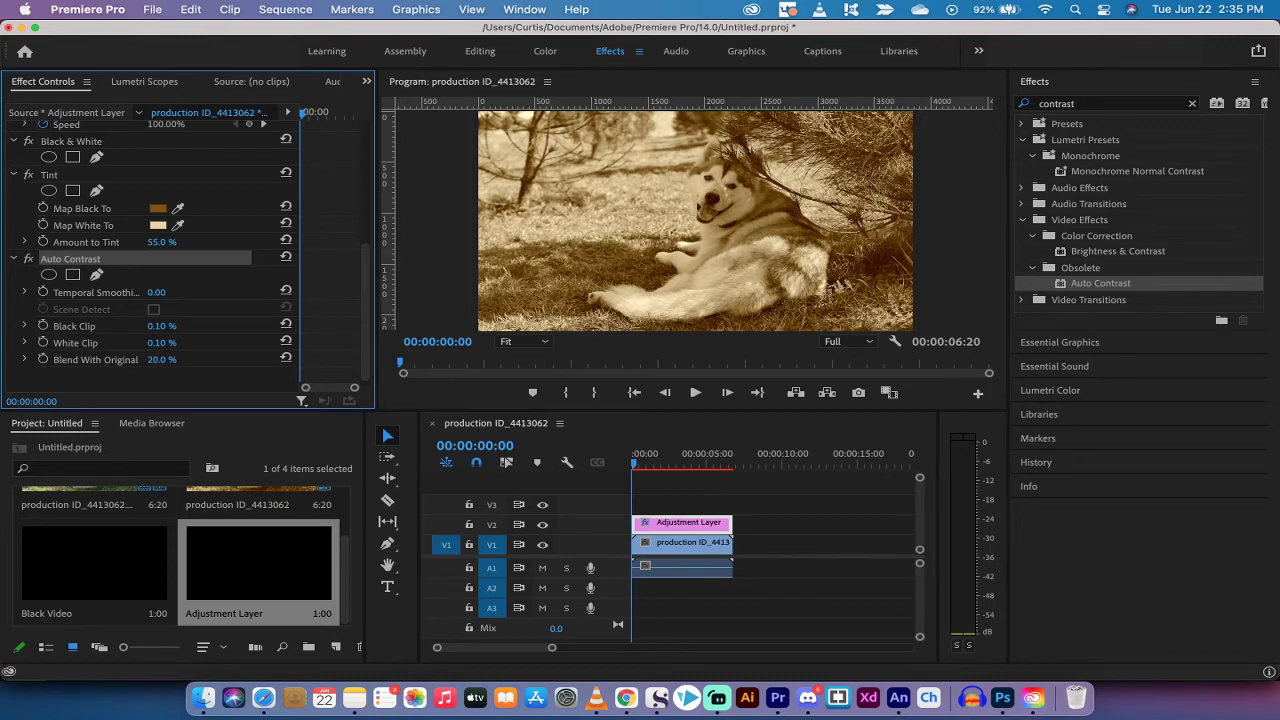
{"action": "left_click", "coordinate": [165, 359]}
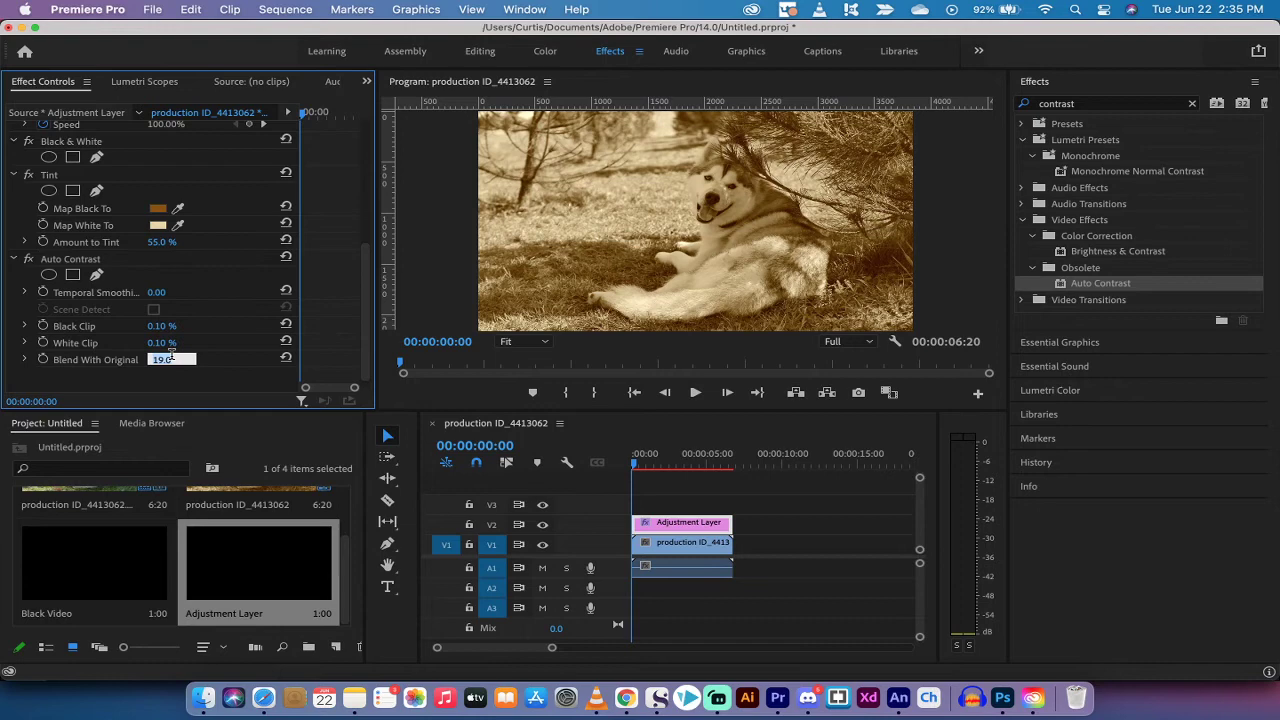
{"action": "type", "text": "20"}
{"action": "key", "text": "Return"}
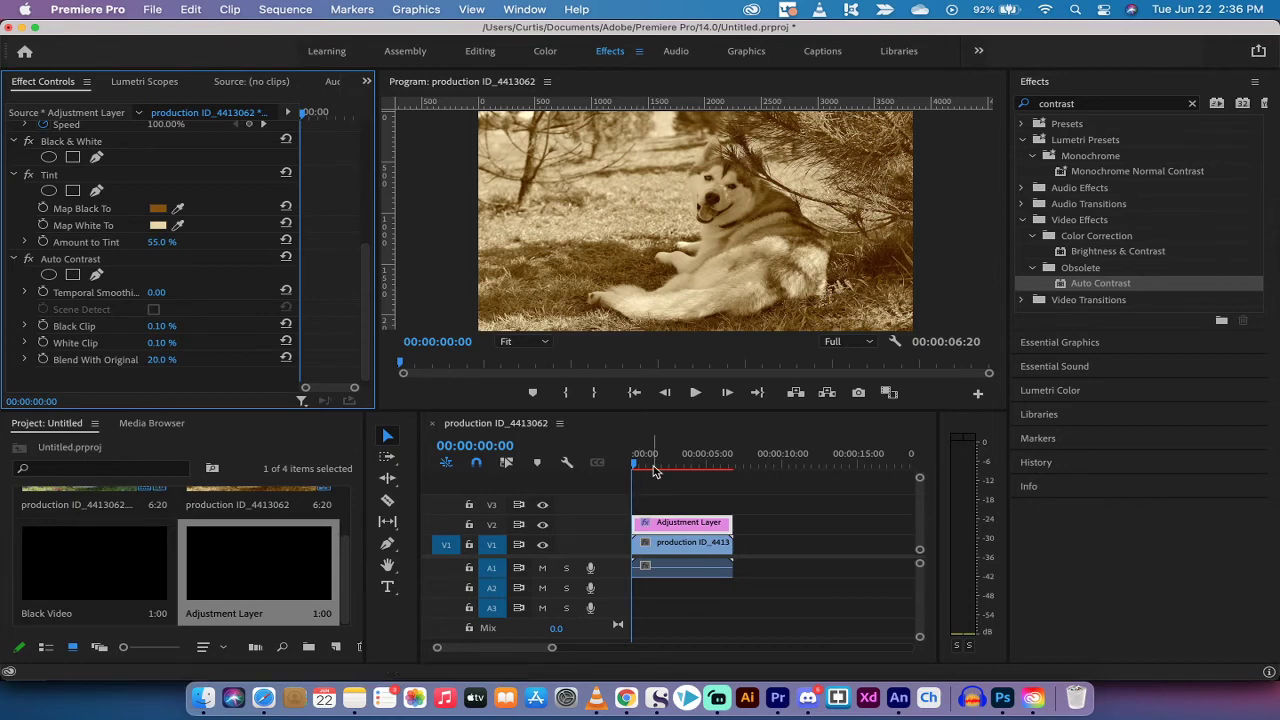
Turn on Opacity keyframing for the adjustment layer with 0% at 00:00:00:00.
{"action": "left_click", "coordinate": [608, 460]}
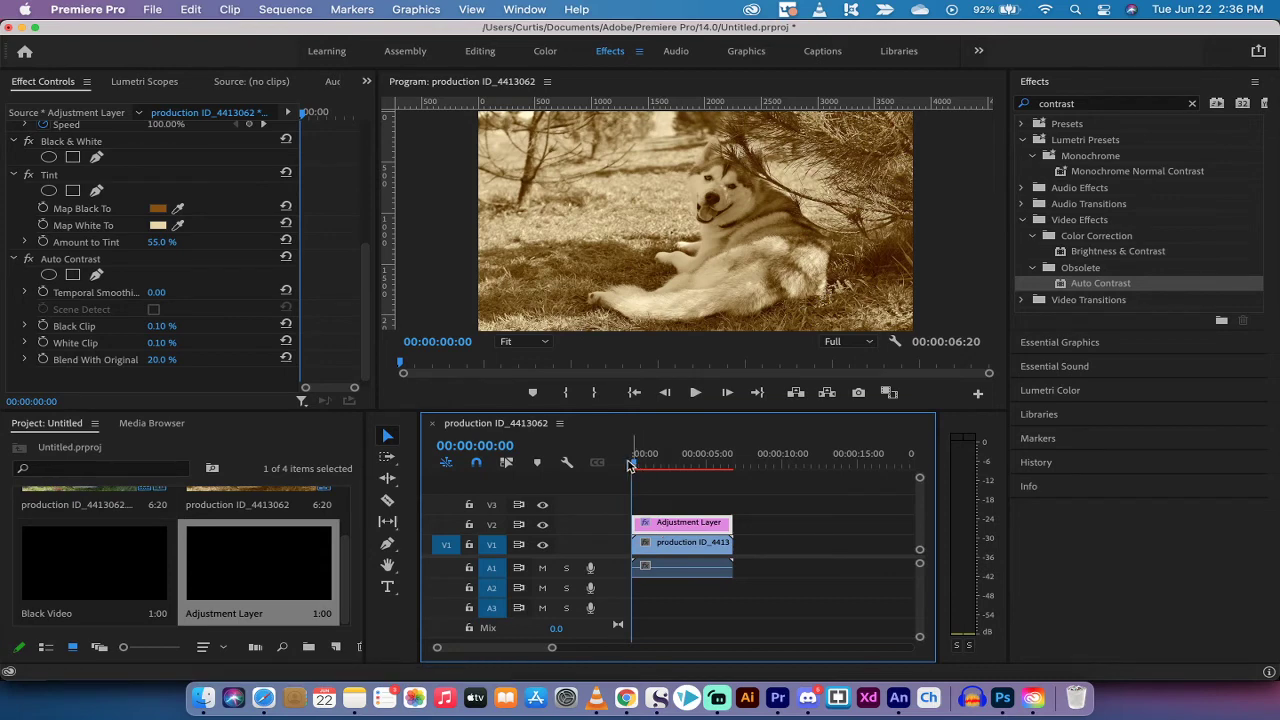
{"action": "scroll", "coordinate": [74, 127], "scroll_direction": "up", "scroll_amount": 10}
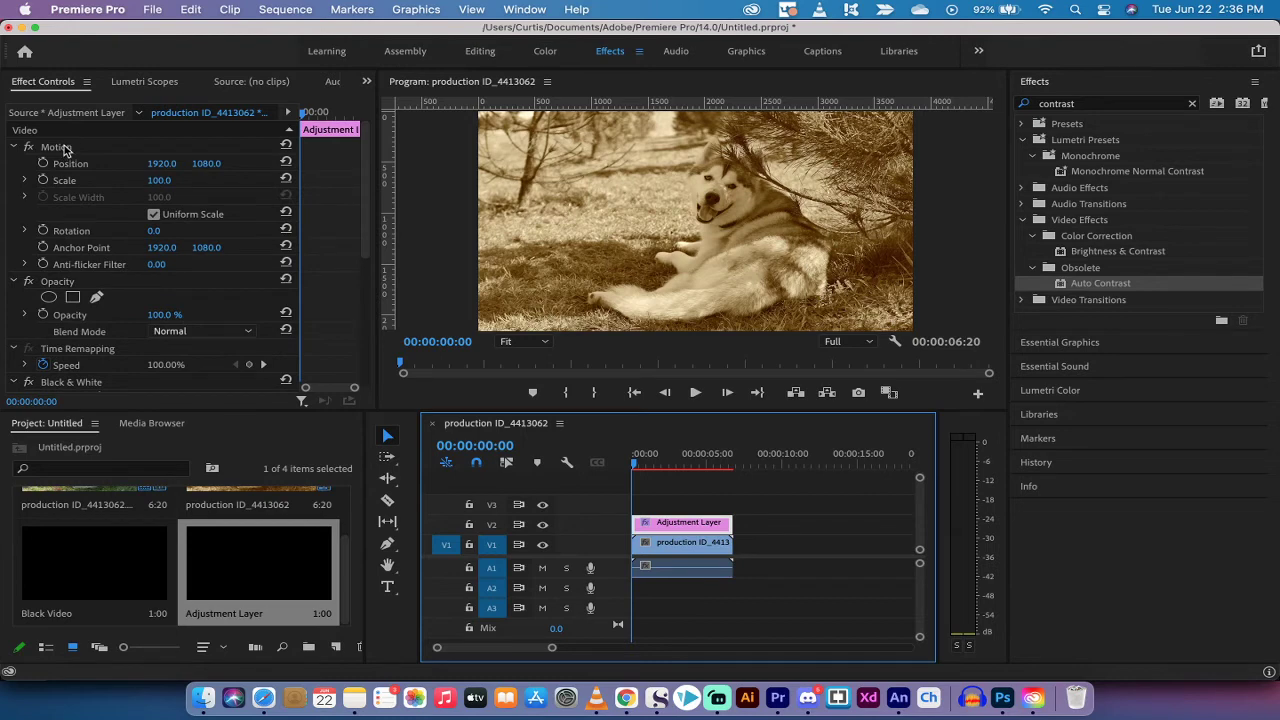
{"action": "left_click", "coordinate": [60, 284]}
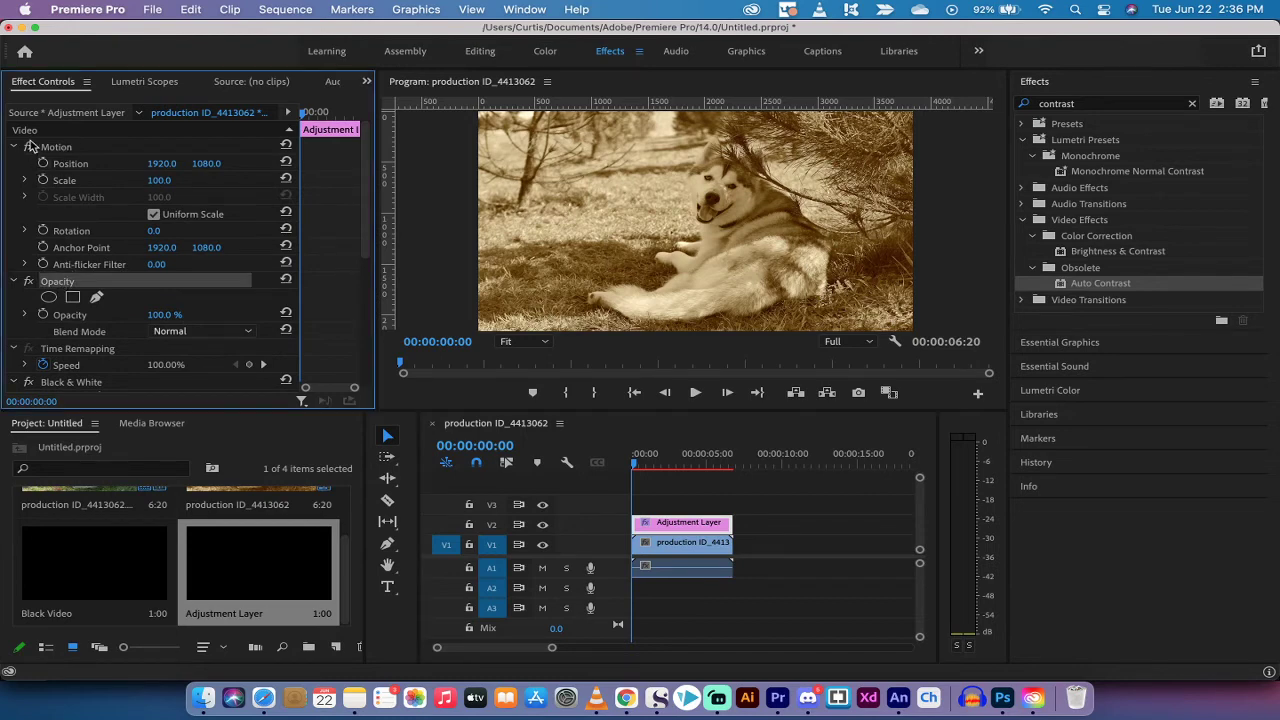
{"action": "scroll", "coordinate": [65, 283], "scroll_direction": "down", "scroll_amount": 2}
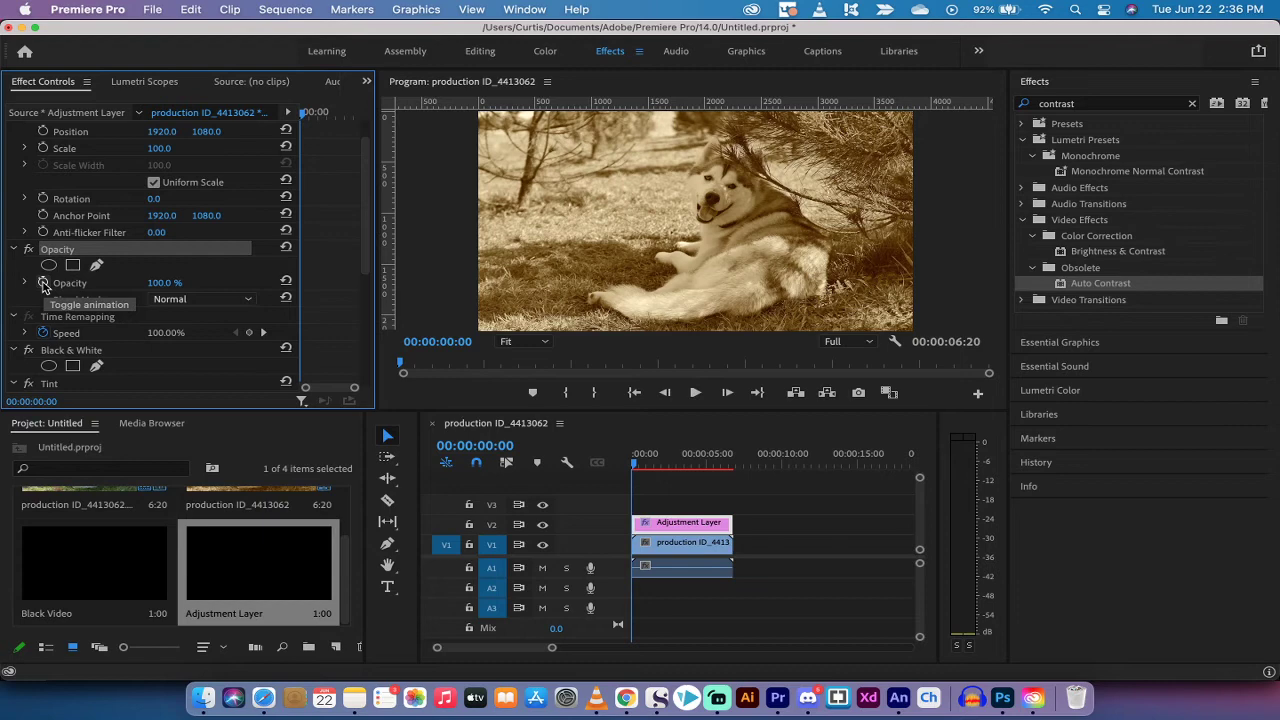
{"action": "left_click", "coordinate": [44, 284]}
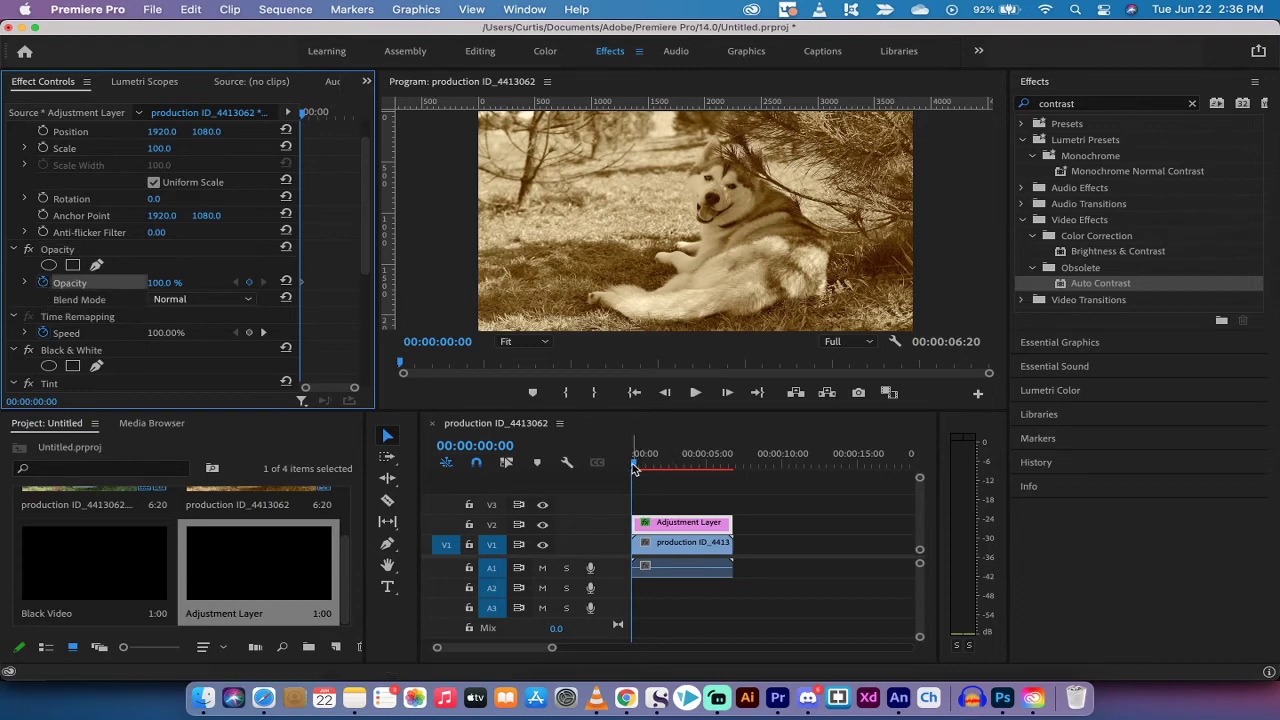
{"action": "left_click", "coordinate": [165, 284]}
{"action": "type", "text": "0"}
{"action": "key", "text": "Return"}
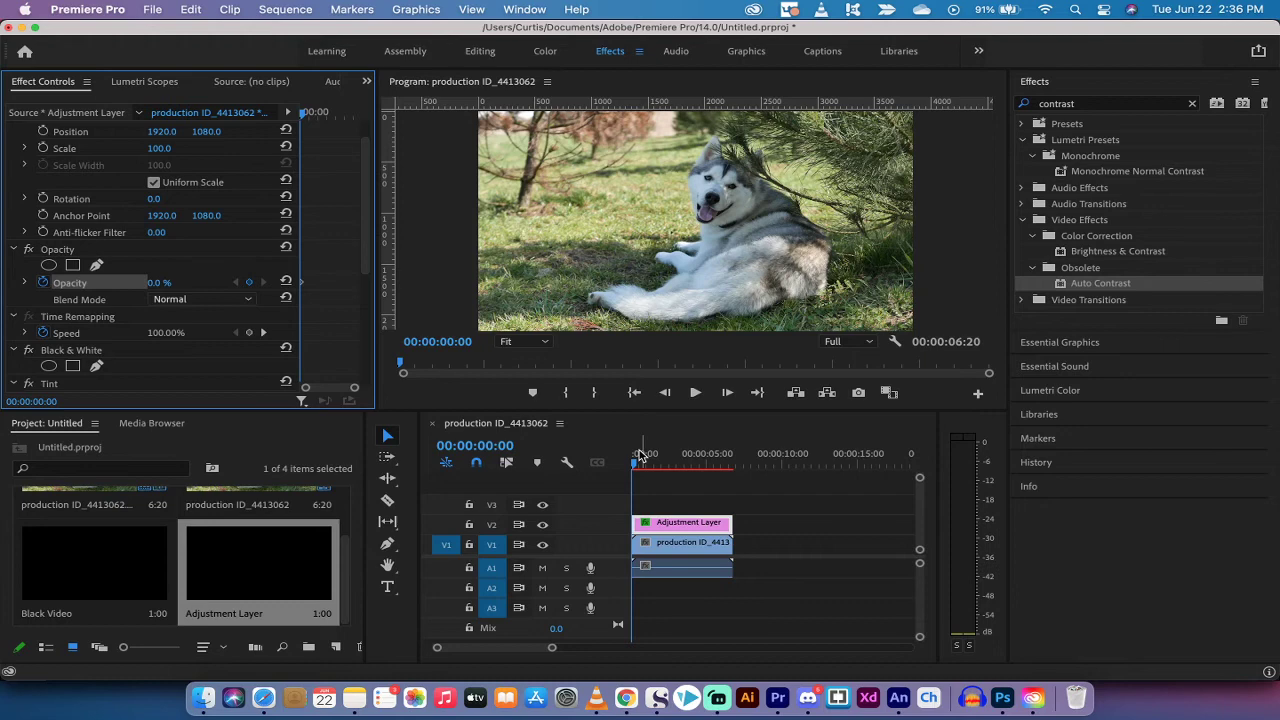
Add an Opacity keyframe of 100% at 00:00:03:00.
{"action": "left_click_drag", "start_coordinate": [636, 463], "coordinate": [684, 468]}
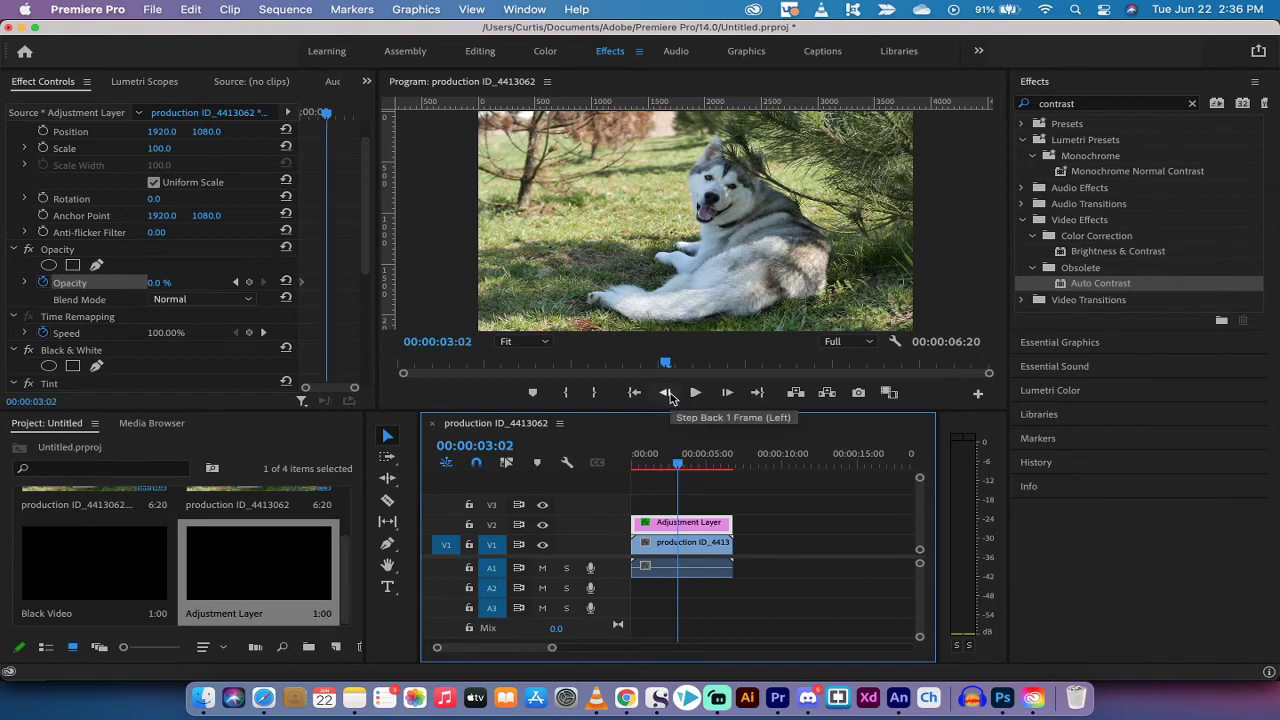
{"action": "left_click", "coordinate": [666, 393]}
{"action": "left_click", "coordinate": [668, 394]}
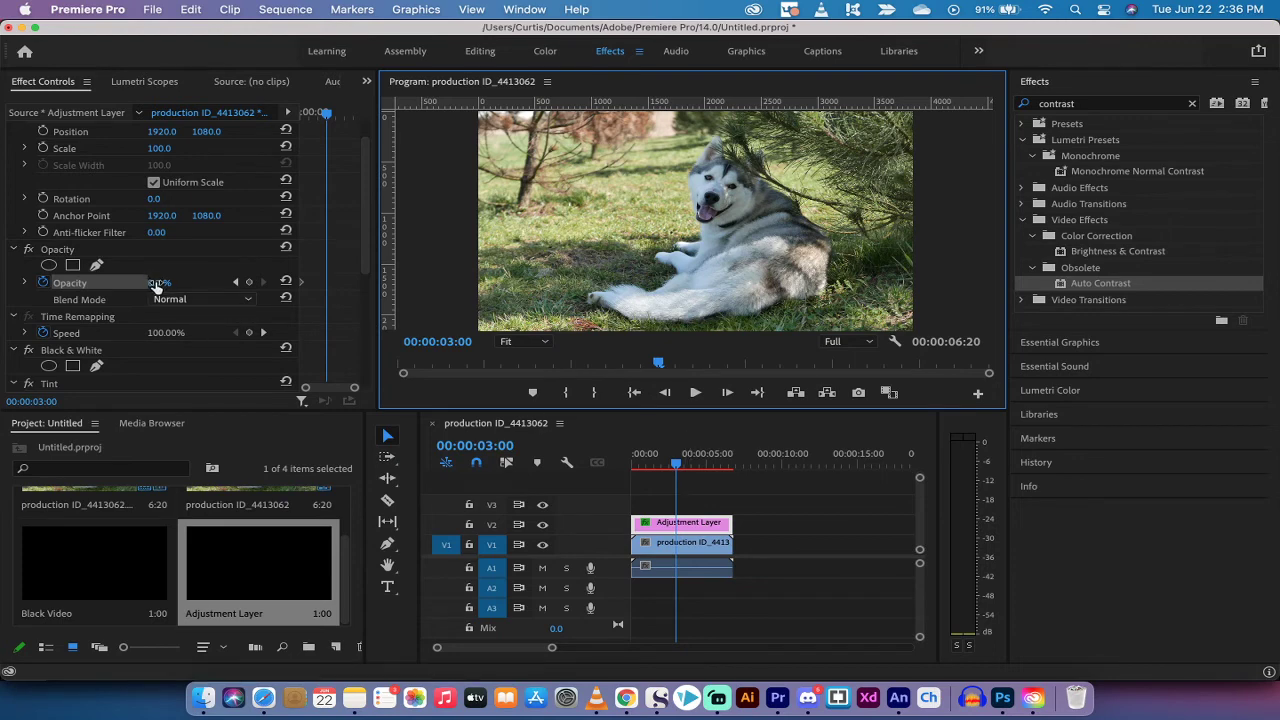
{"action": "left_click_drag", "start_coordinate": [152, 282], "coordinate": [172, 283]}
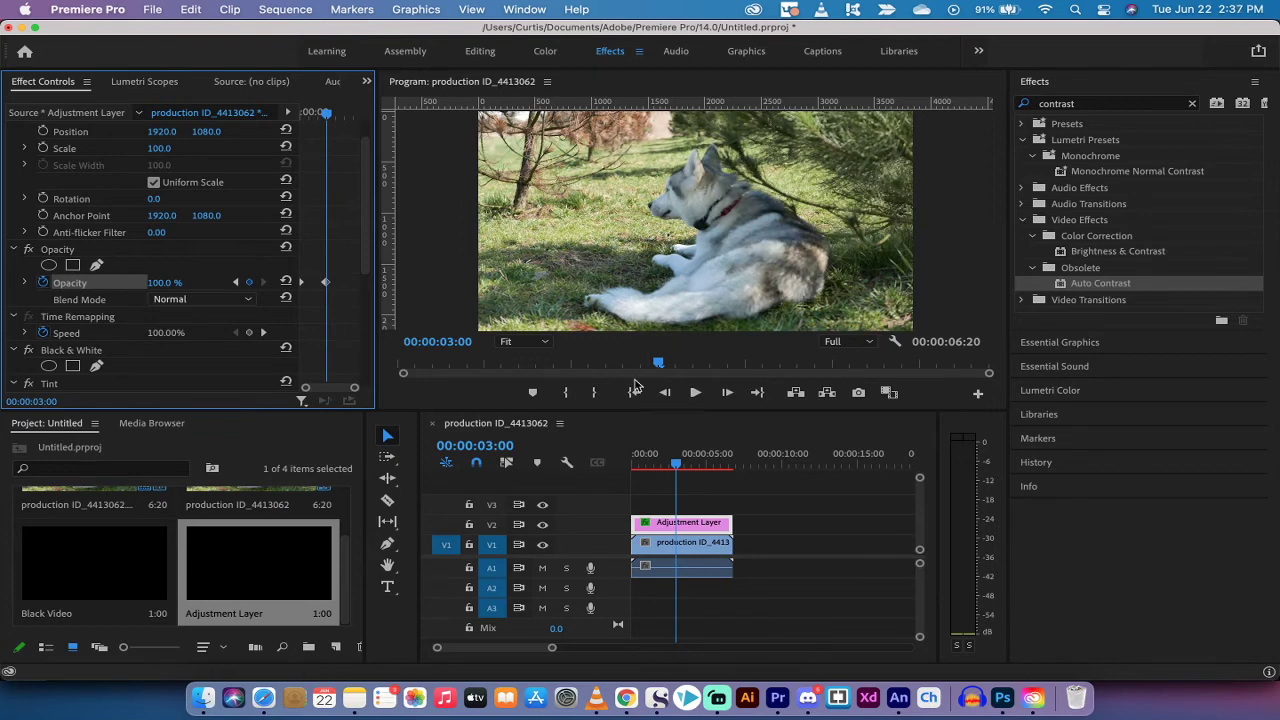
{"action": "left_click", "coordinate": [679, 466]}
Render the whole sequence with Sequence > Render In to Out.
{"action": "left_click", "coordinate": [303, 9]}
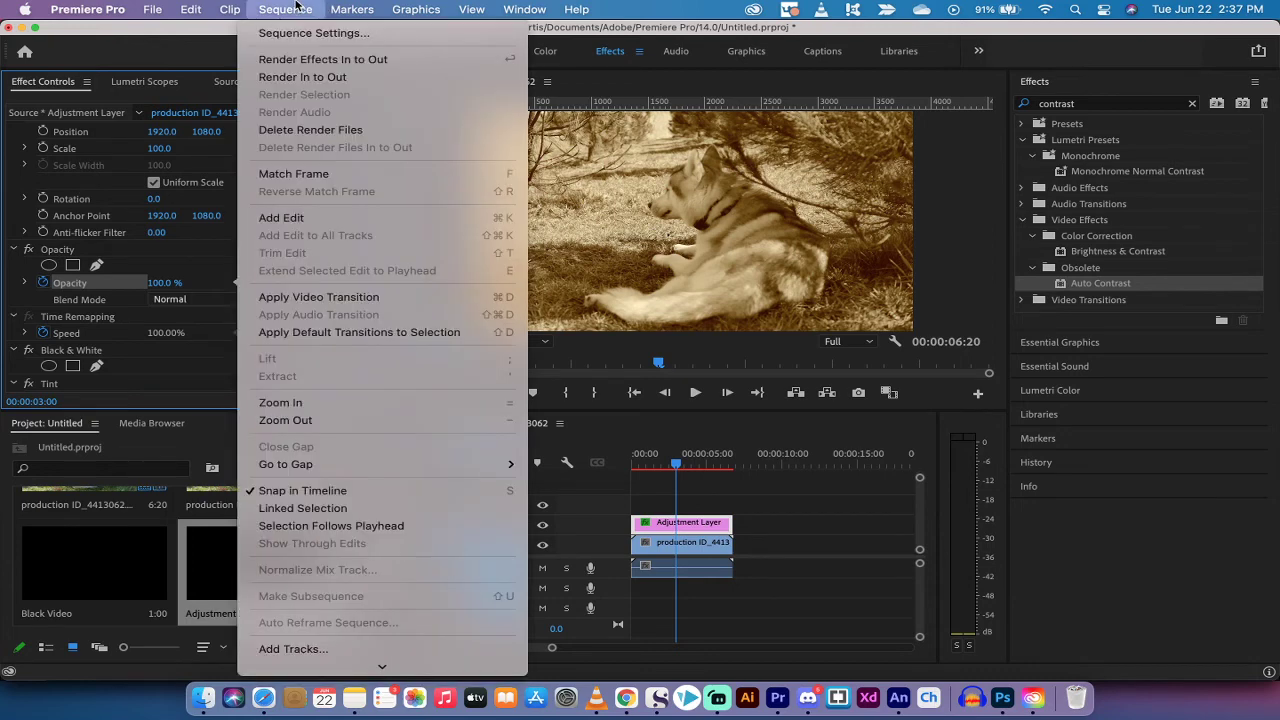
{"action": "left_click", "coordinate": [304, 79]}
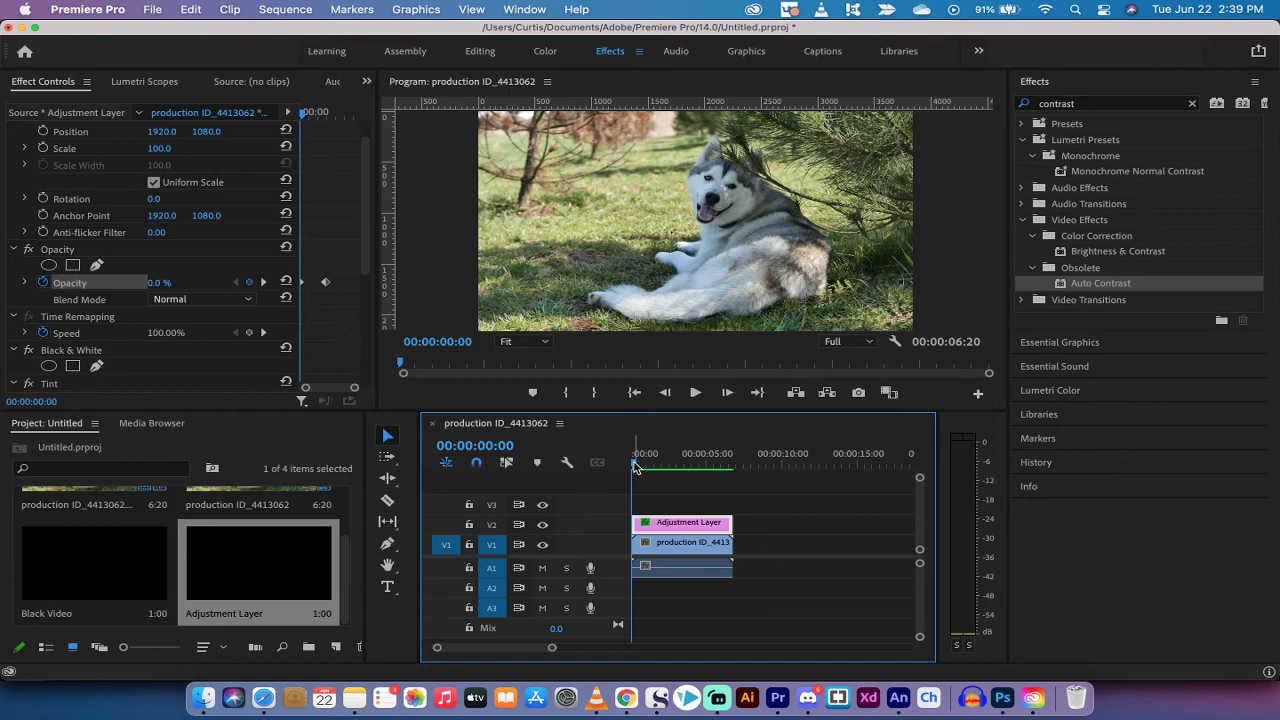
{"action": "key", "text": "space"}
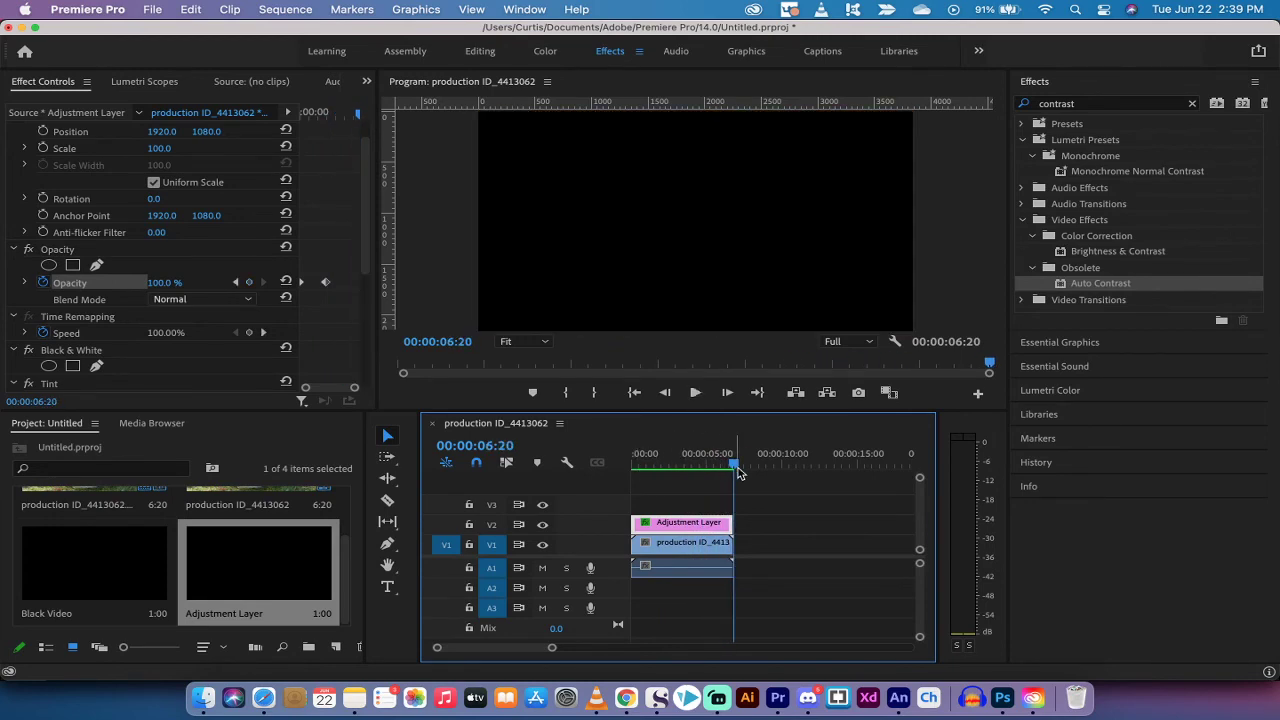
{"action": "left_click_drag", "start_coordinate": [697, 470], "coordinate": [616, 464]}
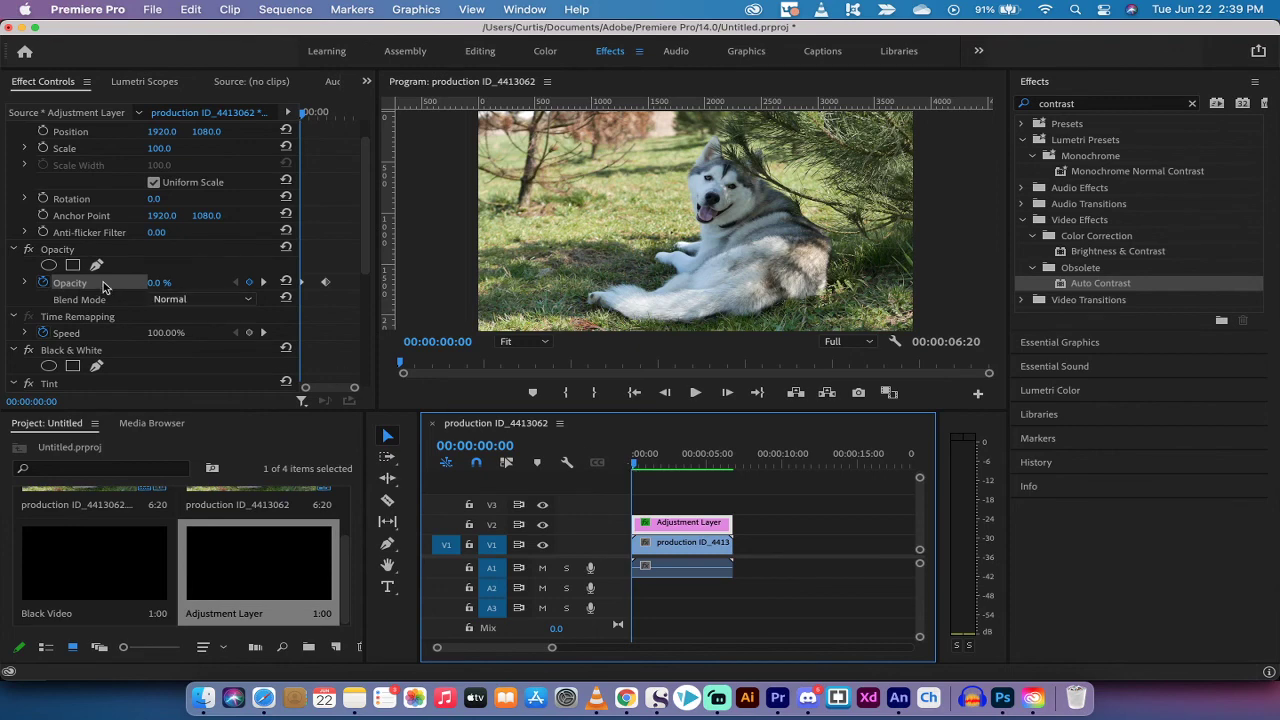
Set the adjustment layer's Opacity to 100% at 00:00:00:00.
{"action": "left_click_drag", "start_coordinate": [150, 288], "coordinate": [172, 284]}
{"action": "left_click", "coordinate": [158, 282]}
{"action": "type", "text": "97"}
{"action": "key", "text": "Return"}
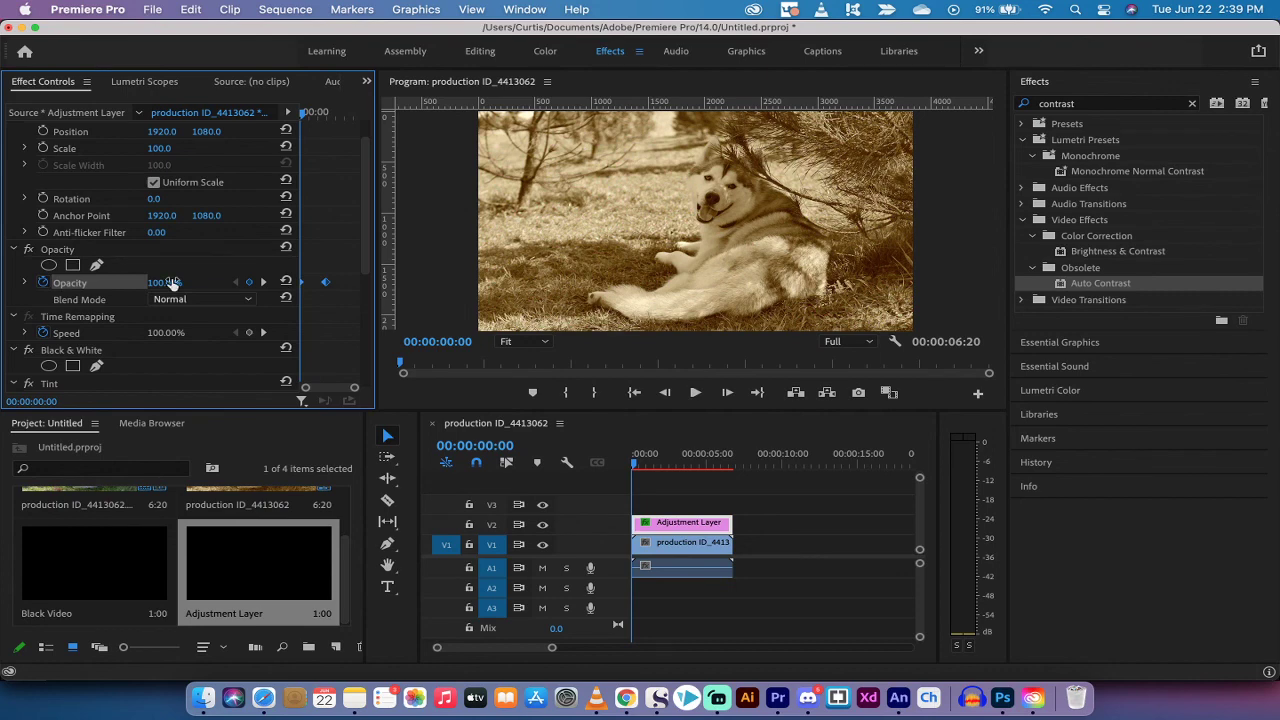
Move the playhead to 00:00:03:00 and drop Opacity to 0%.
{"action": "left_click", "coordinate": [677, 466]}
{"action": "left_click_drag", "start_coordinate": [677, 466], "coordinate": [679, 464]}
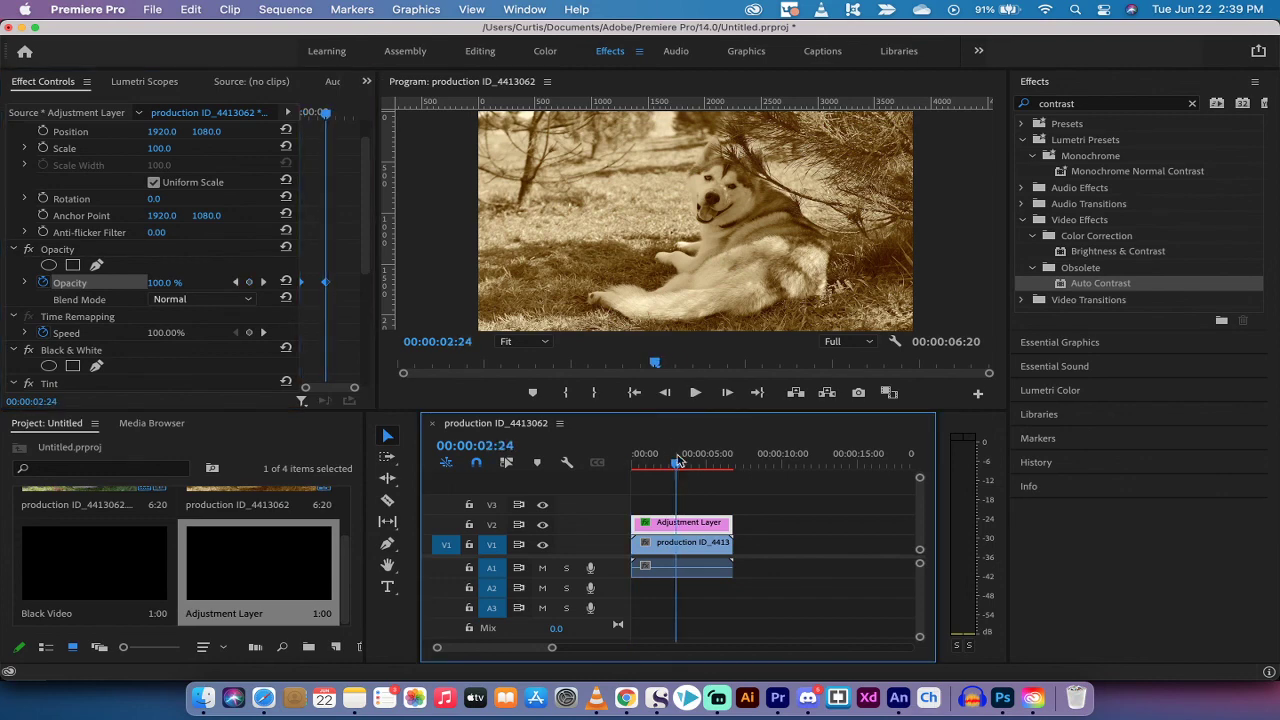
{"action": "left_click", "coordinate": [728, 393]}
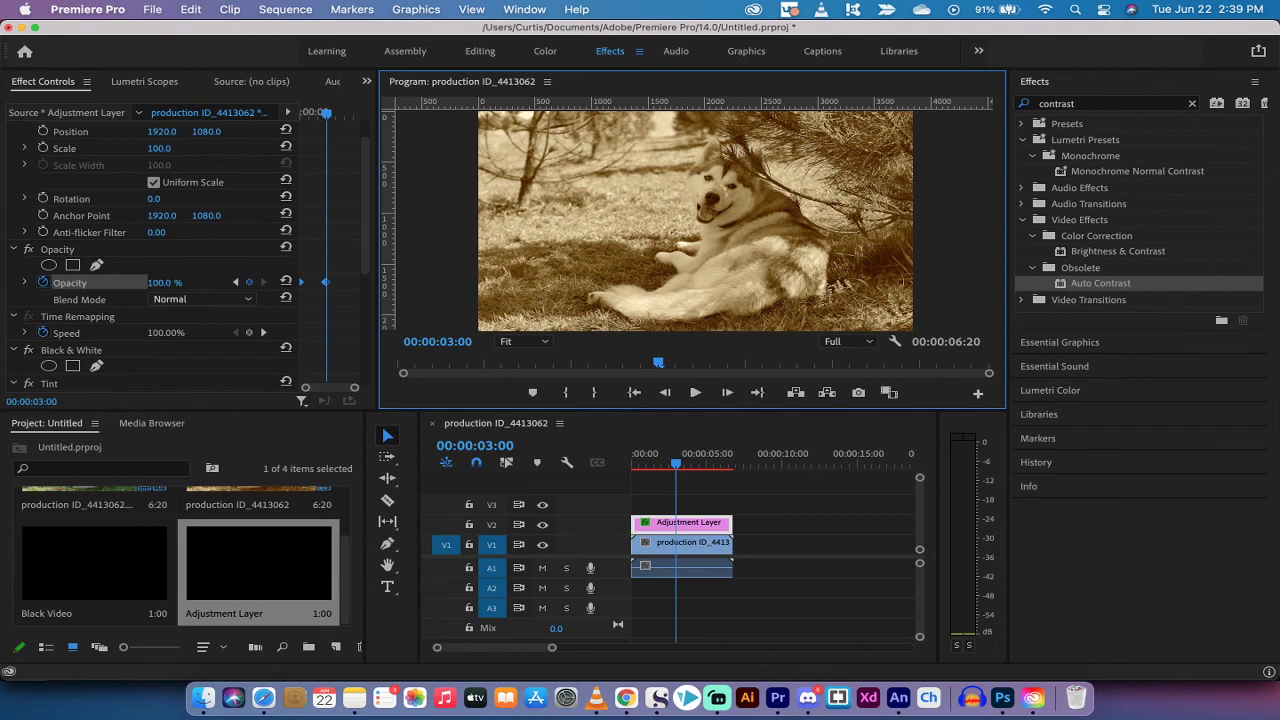
{"action": "left_click_drag", "start_coordinate": [163, 283], "coordinate": [150, 284]}
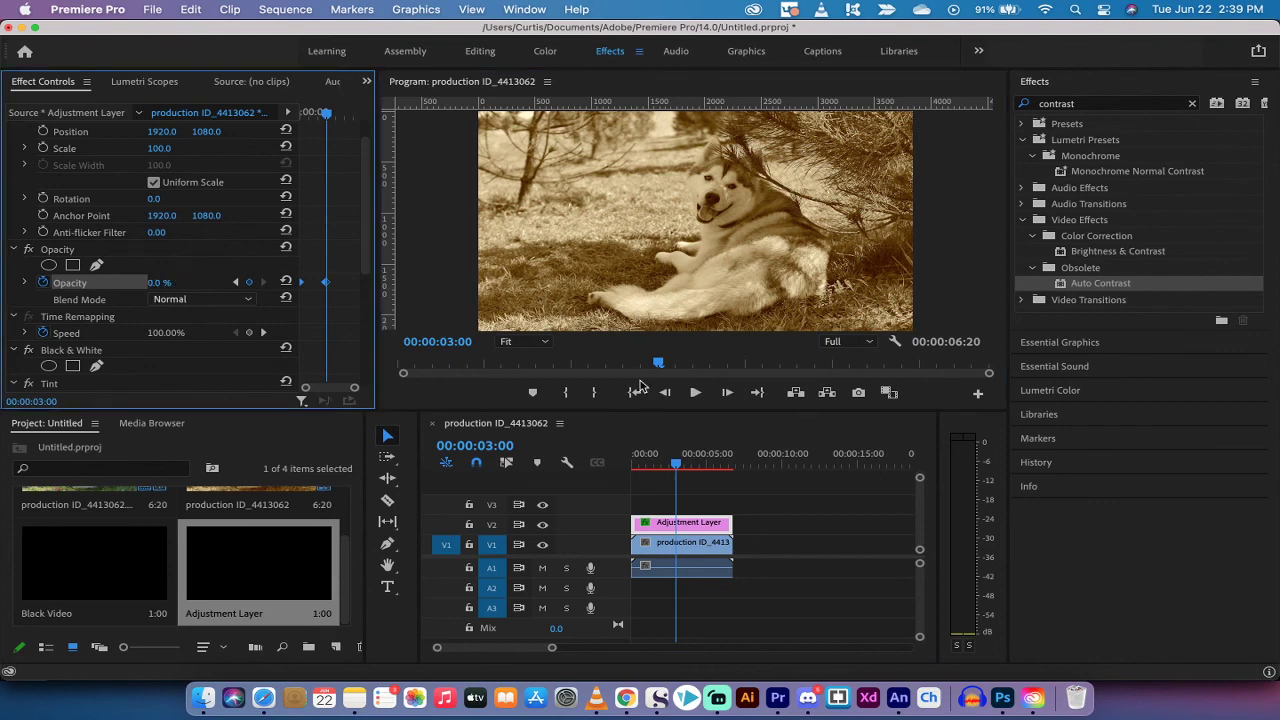